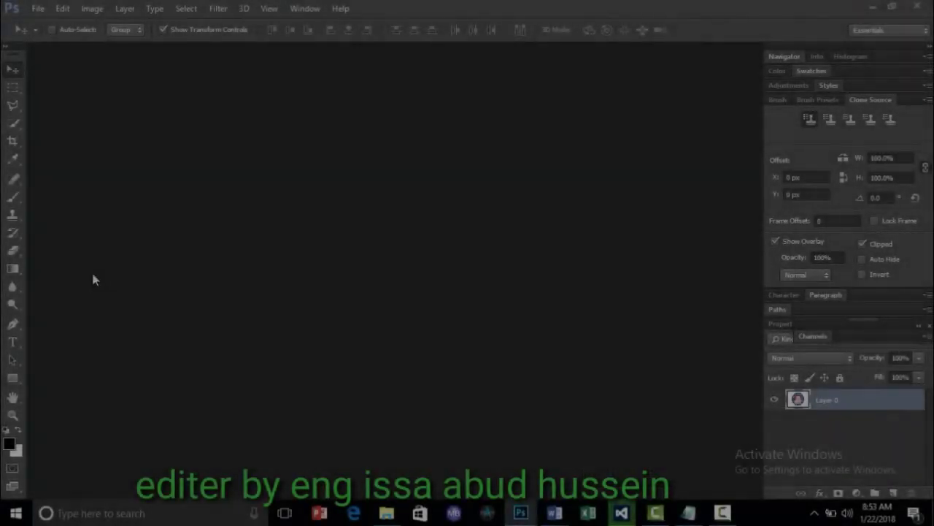
Write a three-line Somali welcome greeting signed with the channel owner's name, then select all
left_click(688, 514)
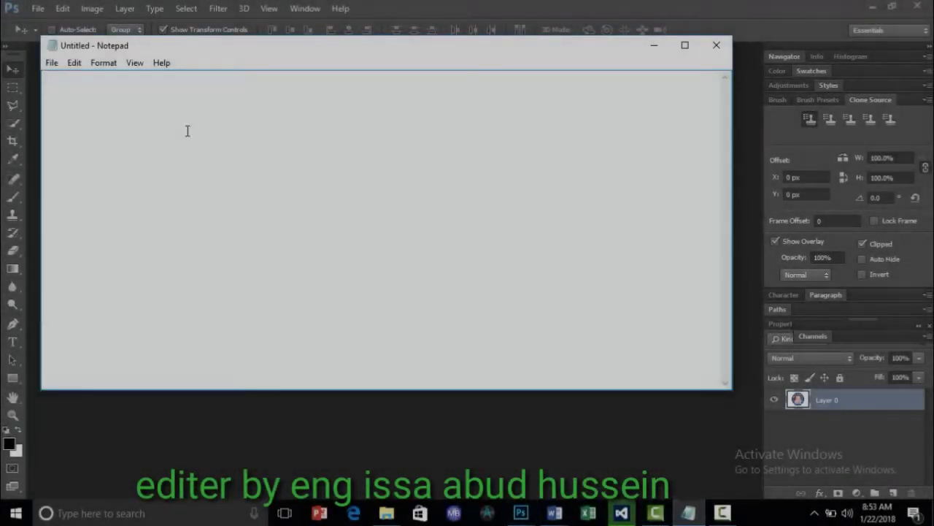
type("asc ")
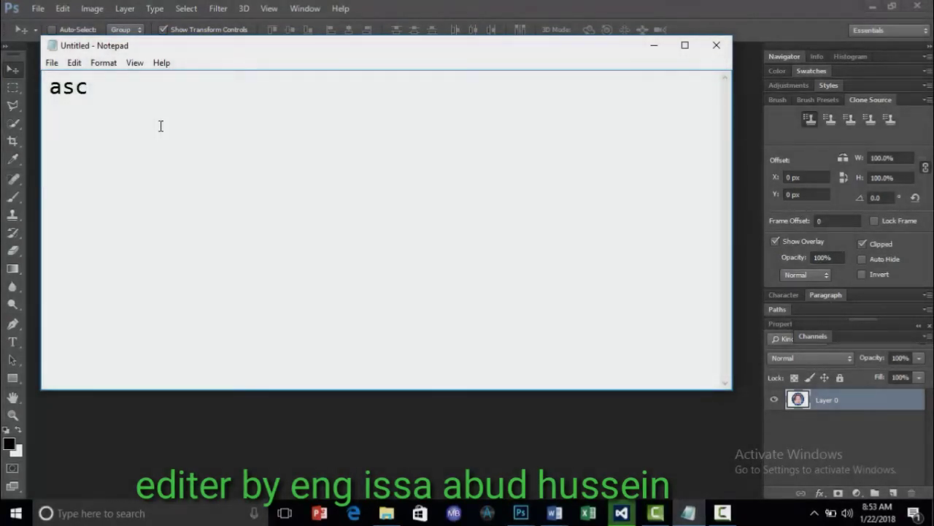
type("dhan")
type("maan")
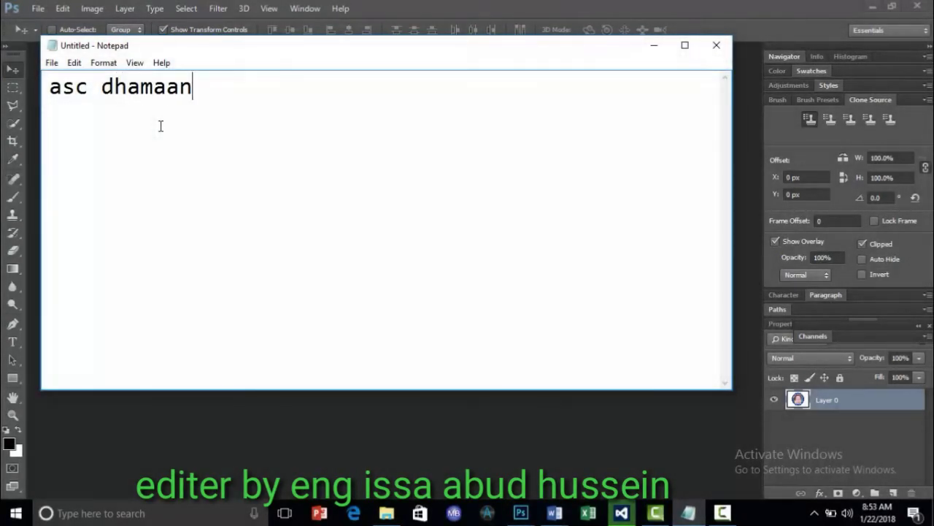
type(" asxaabta meelk")
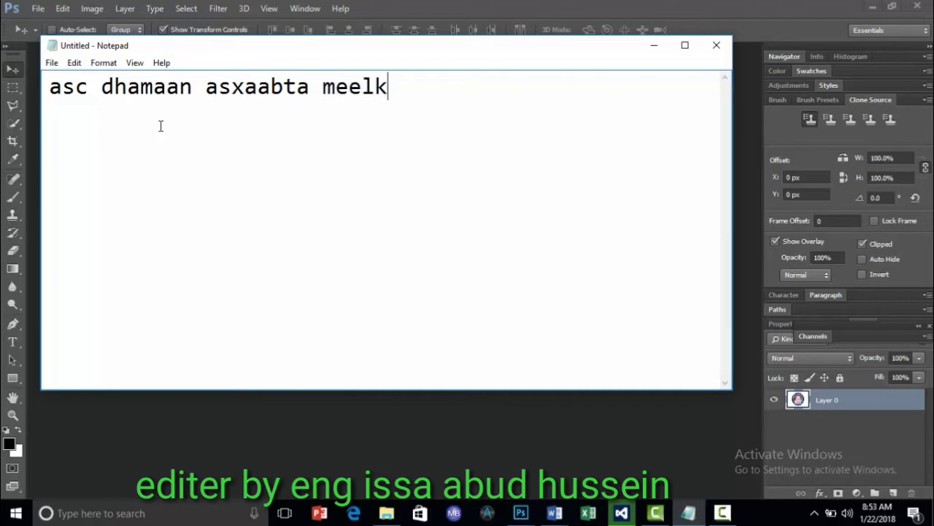
type("asta aaddu")
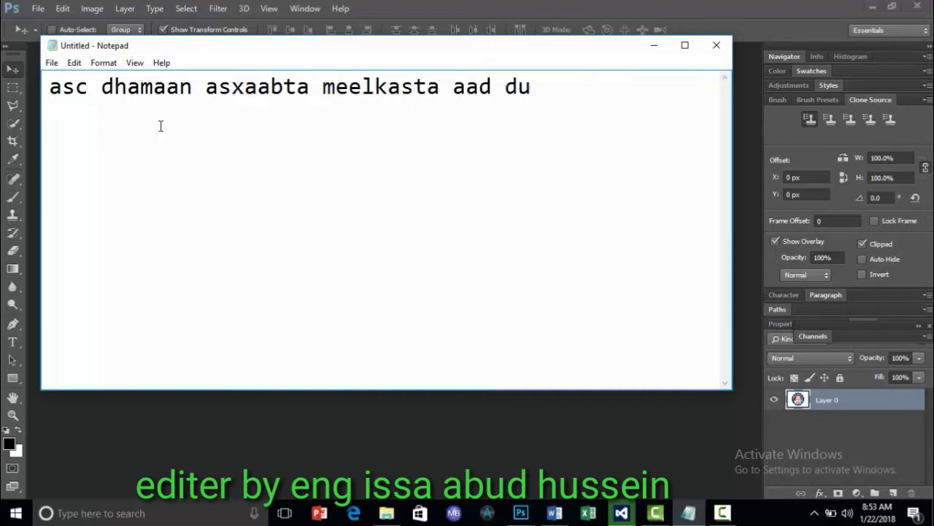
type("nida kajoogta")
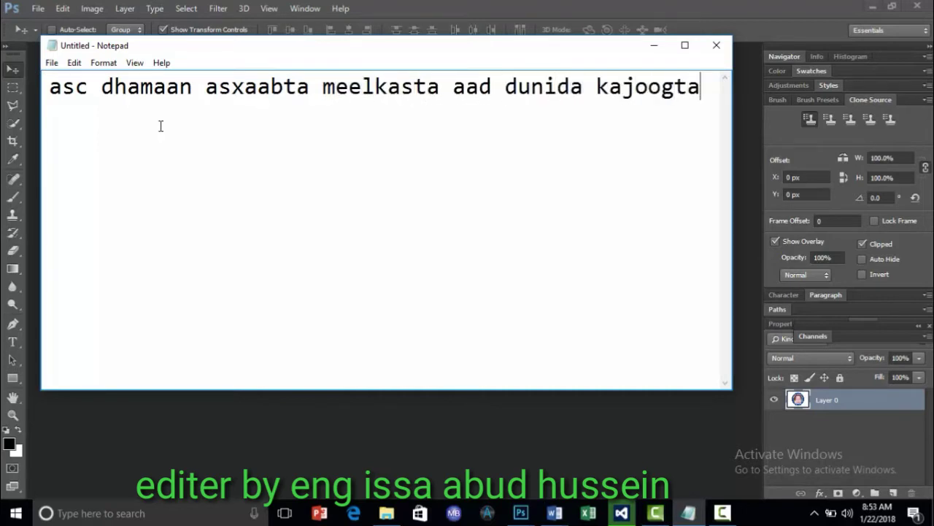
type("an ku ")
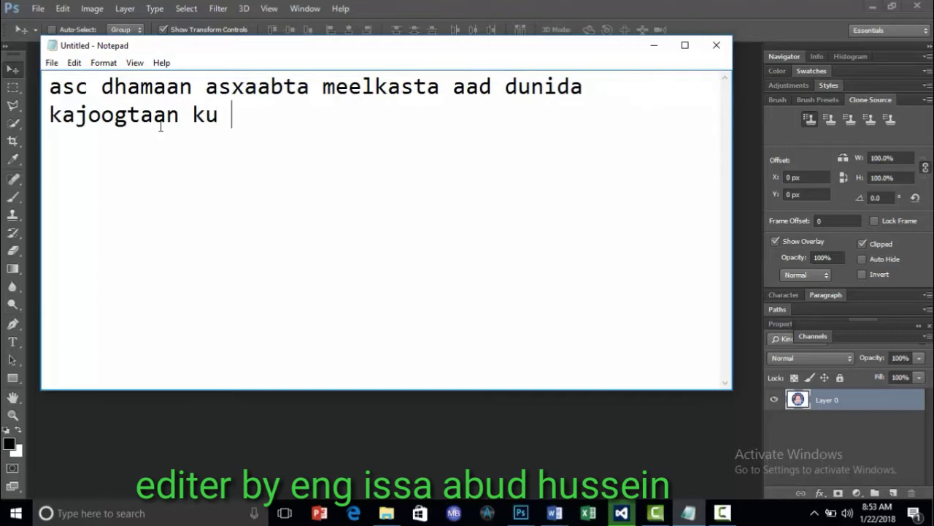
type("sooo dhawaa")
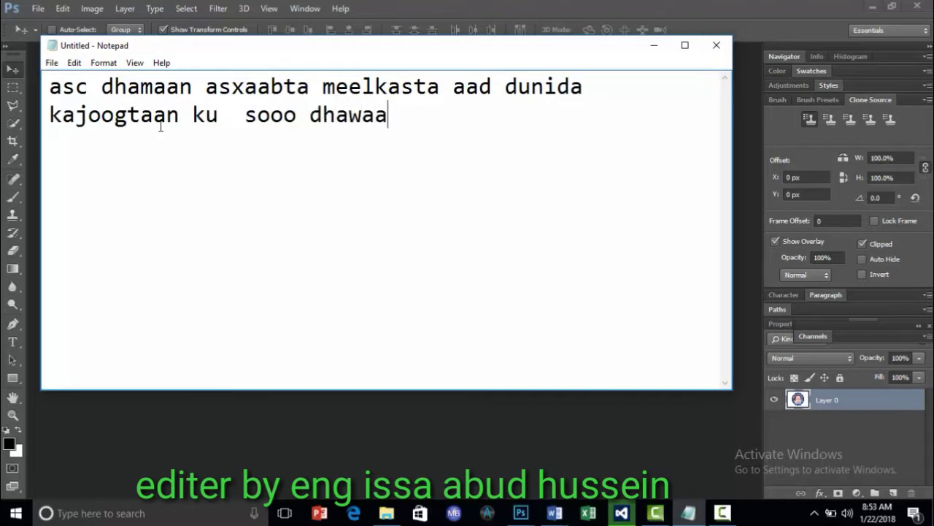
type("da chanal")
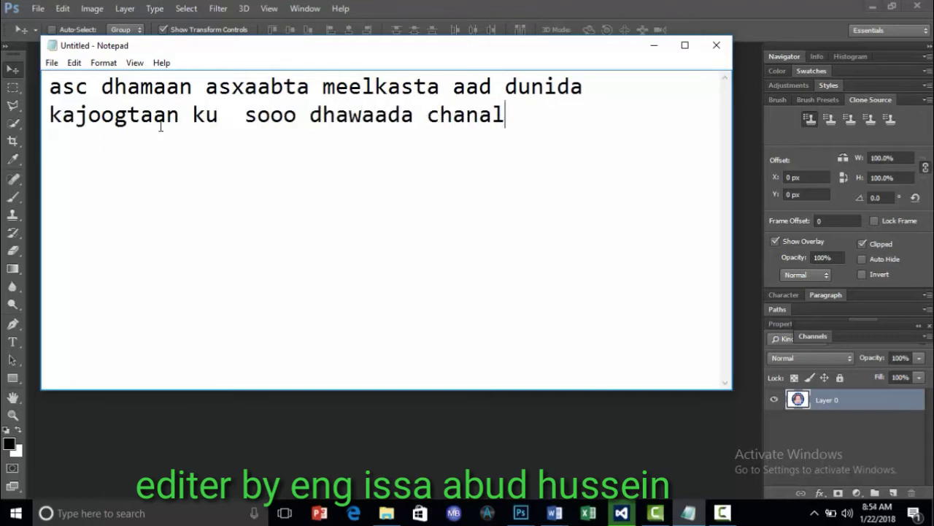
type("kaka")
type("e")
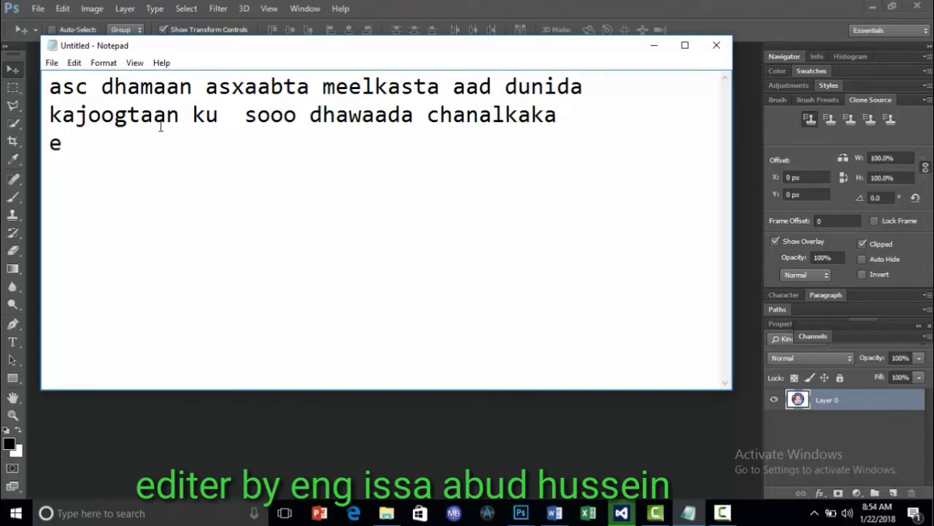
type("ng ciise c")
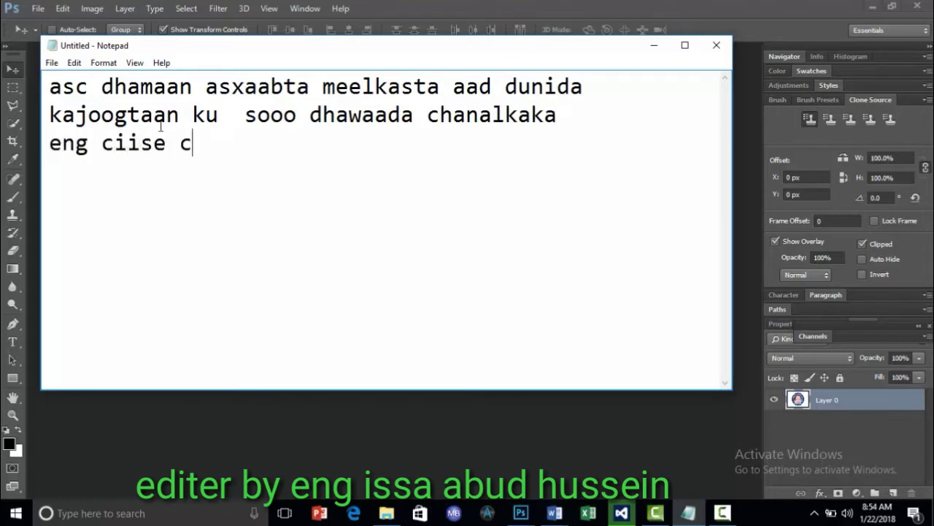
type("aabuud xuss")
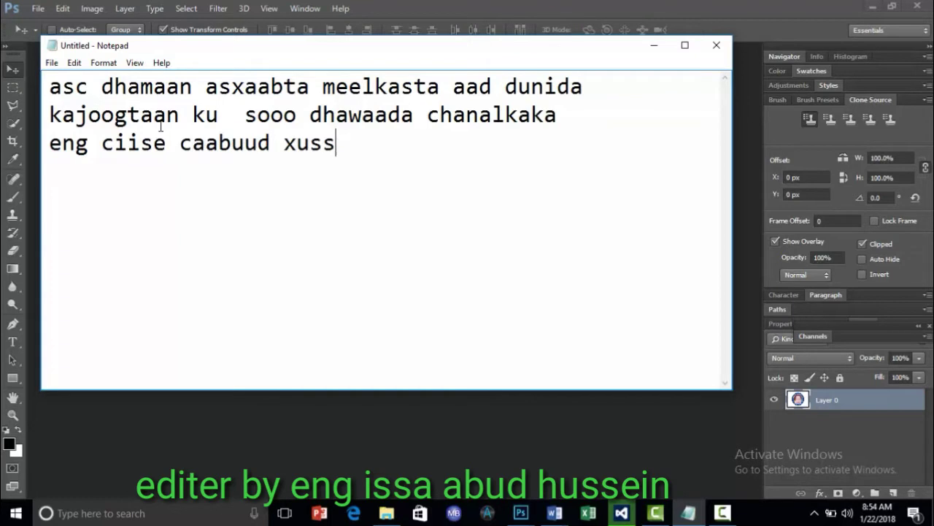
key("BackSpace")
type("een sheikh")
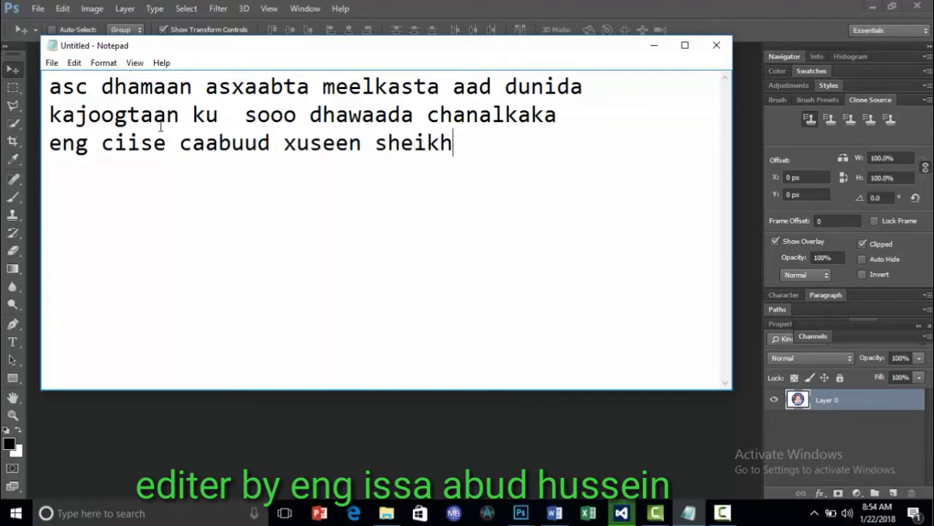
key("ctrl+a")
Type an intro line about changing a photo's background, then replace it with 'daaawasho wacan'
type("maa")
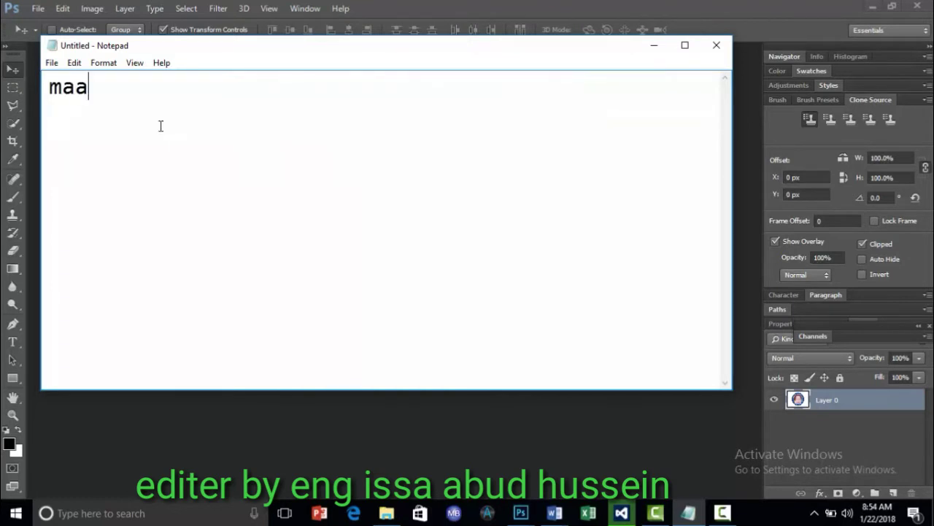
type("nta waxaan rab")
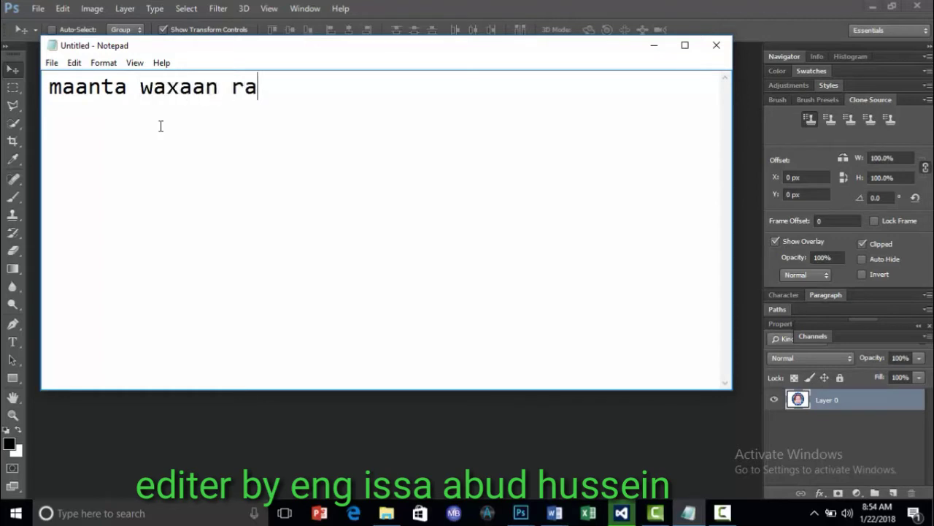
type("aa inaan ")
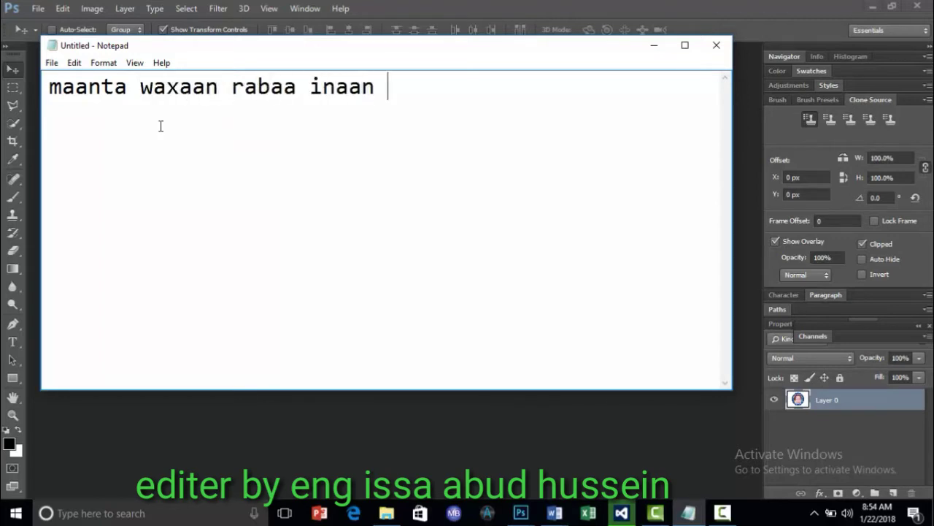
type("idin baro")
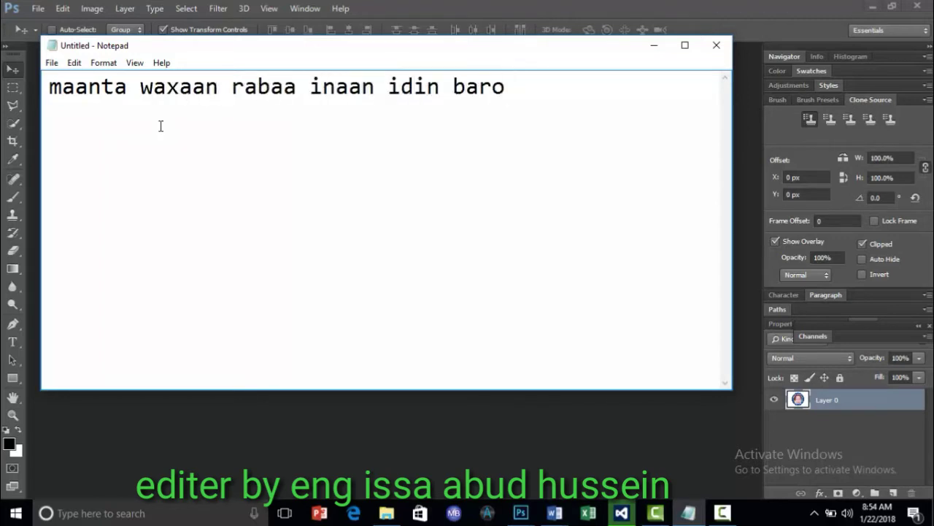
type(" sid saw")
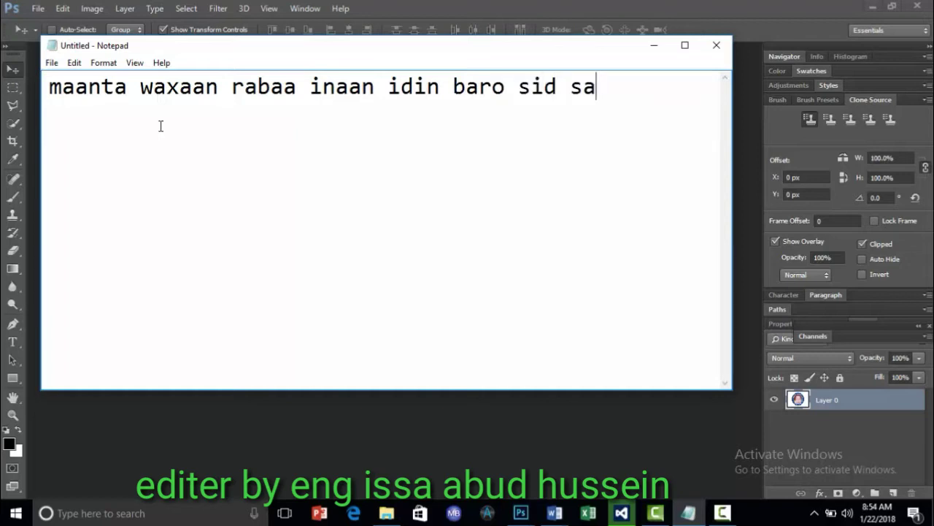
type("irka b")
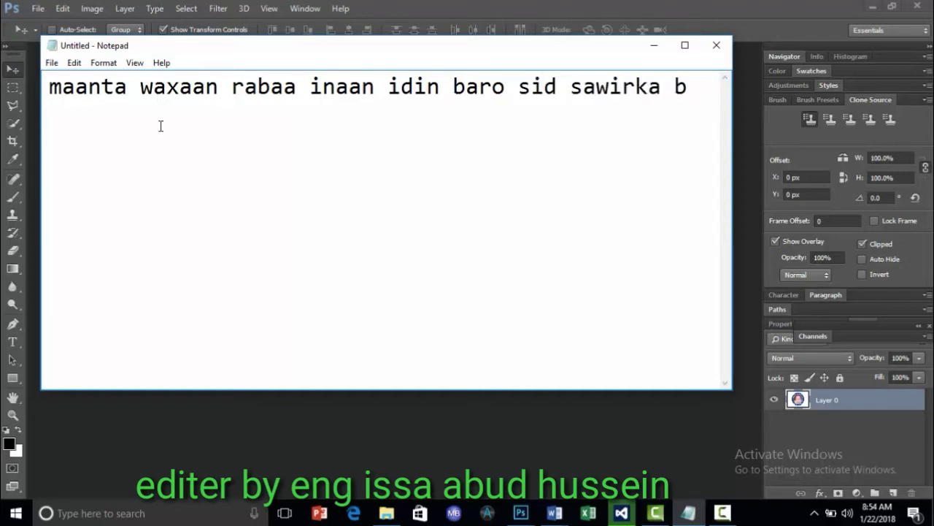
type("ackgroun")
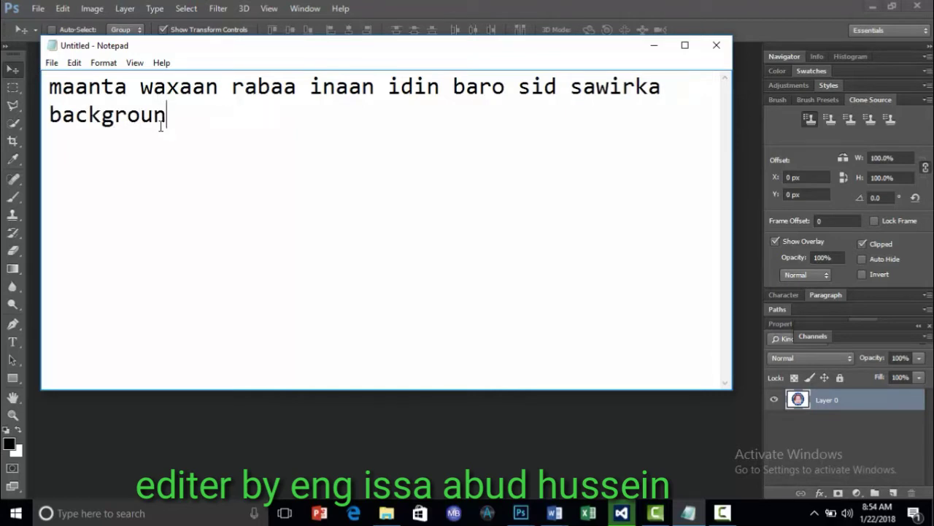
type("ka looga be")
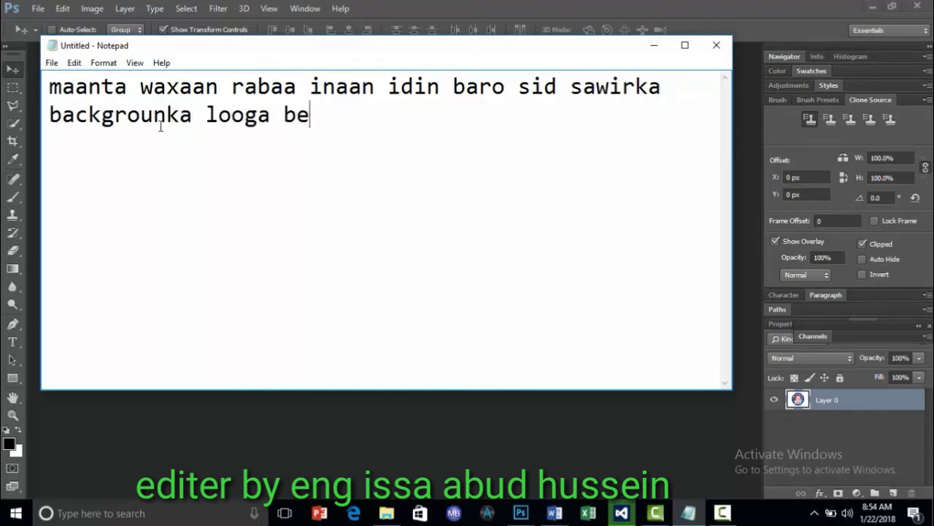
type("delo in ph")
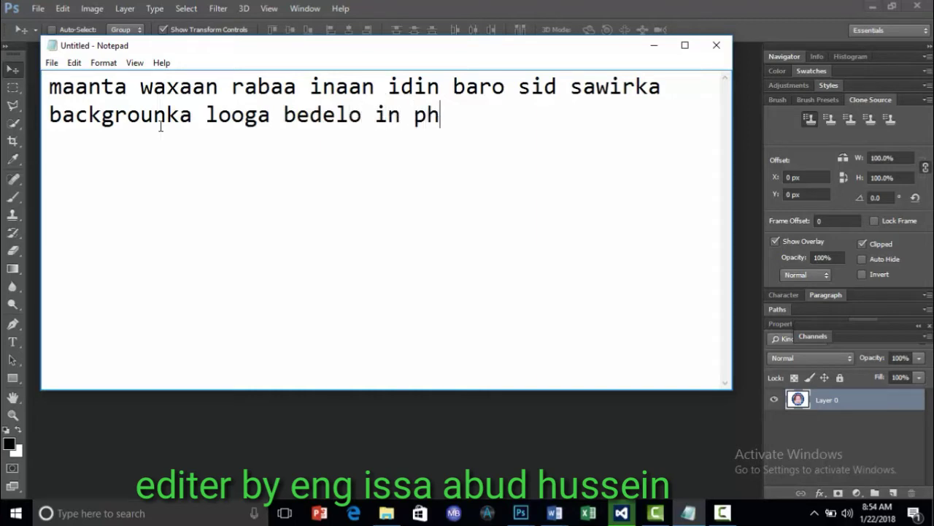
type("otosh")
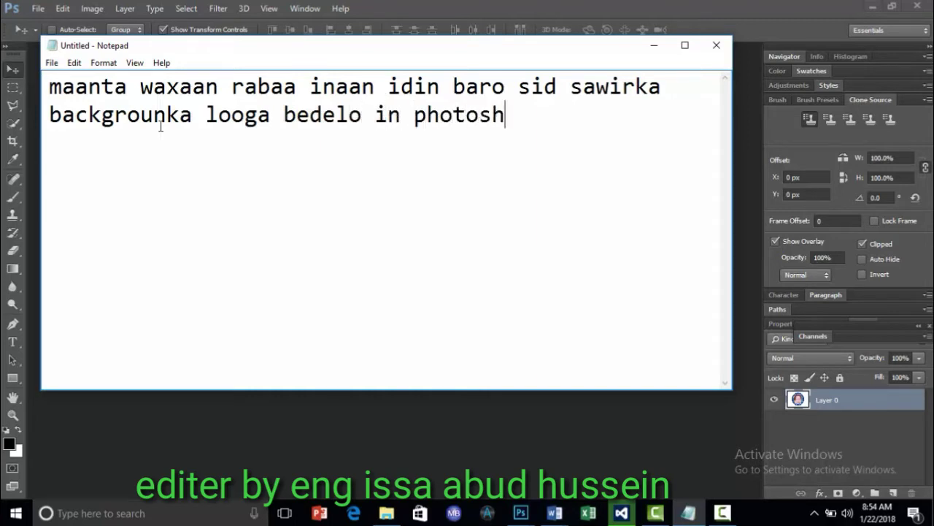
type("op")
key("ctrl+a")
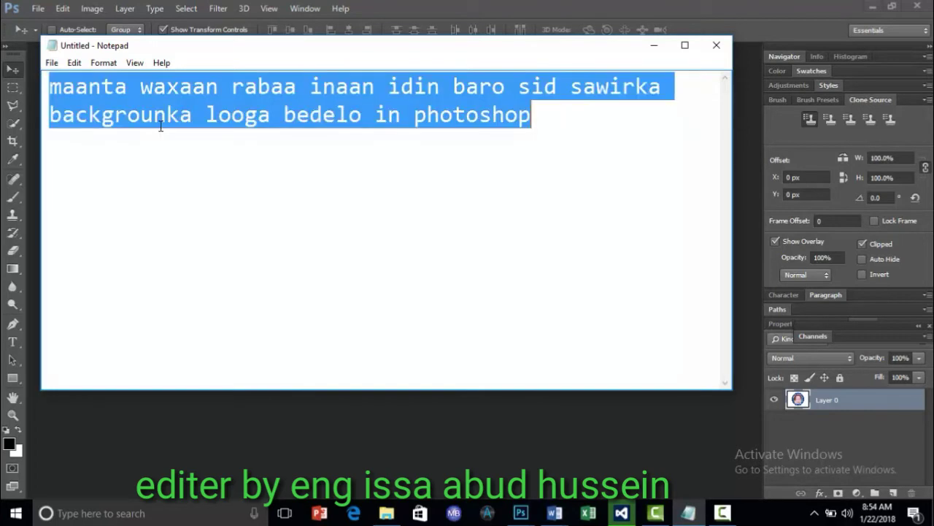
type("daaa")
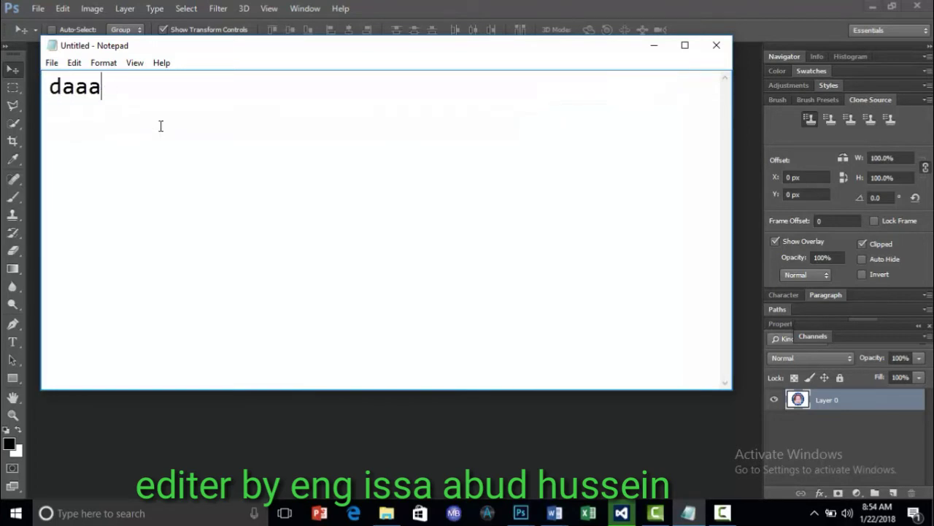
type("cwasho")
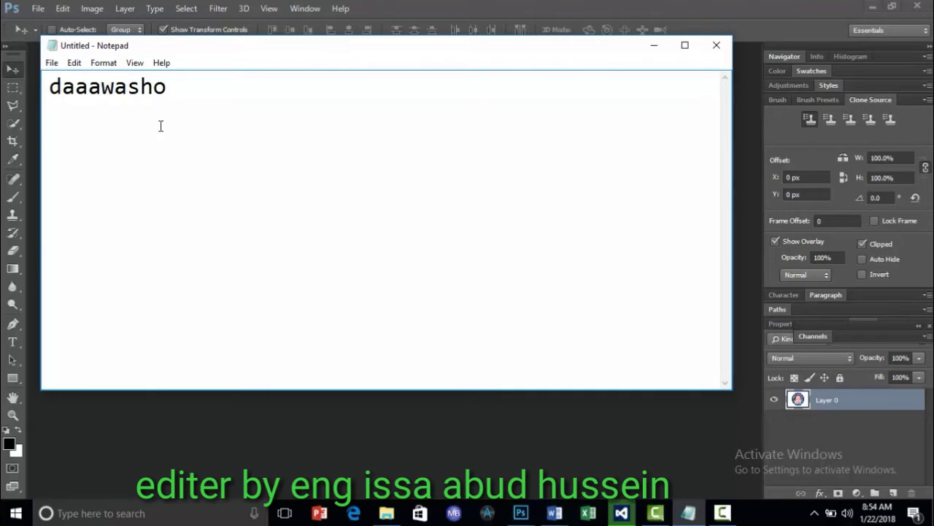
type(" wacan")
key("ctrl+a")
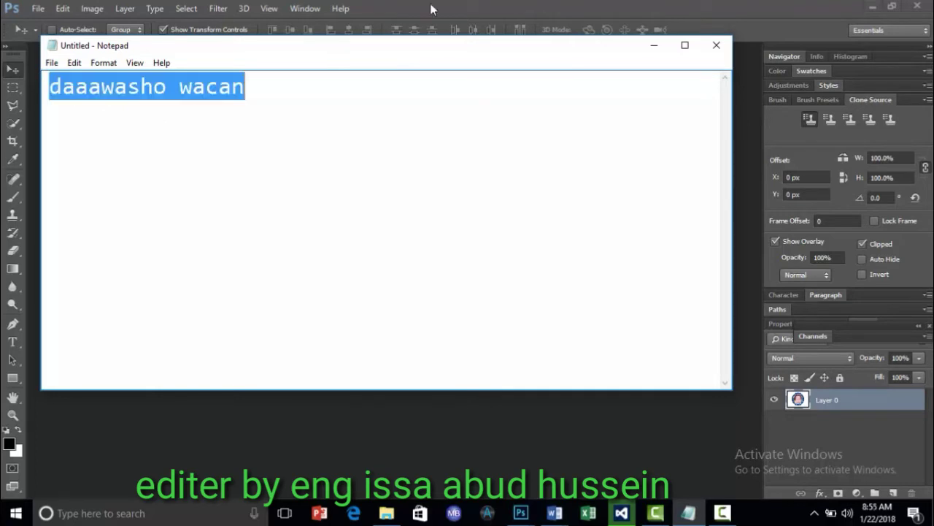
left_click(655, 45)
left_click(38, 8)
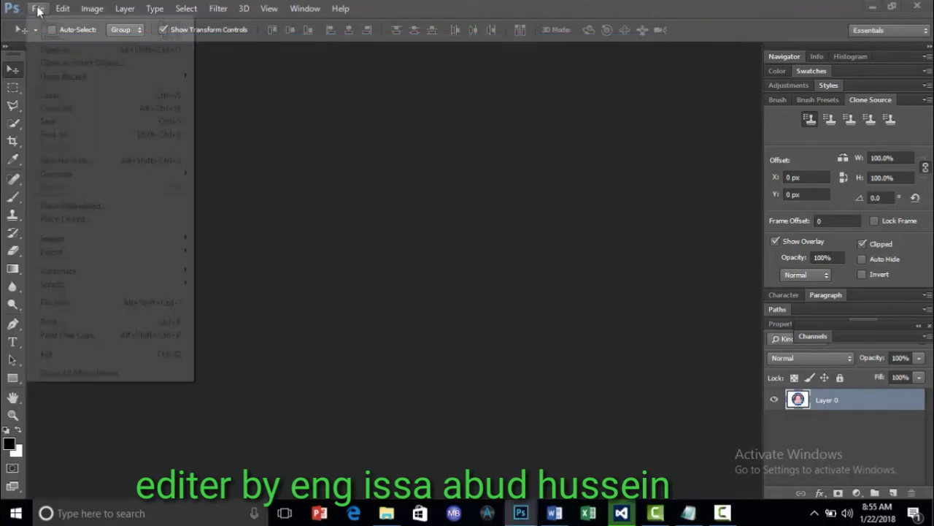
left_click(65, 38)
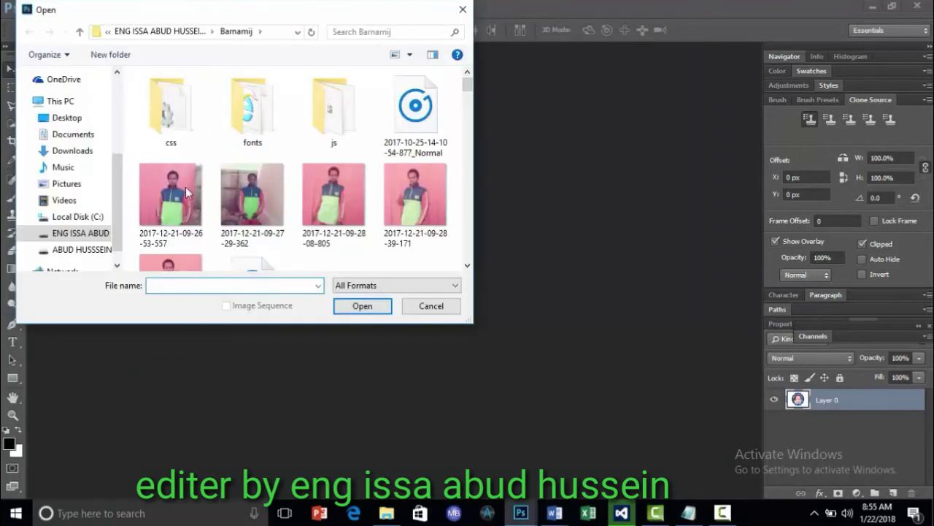
left_click(172, 265)
left_click(360, 305)
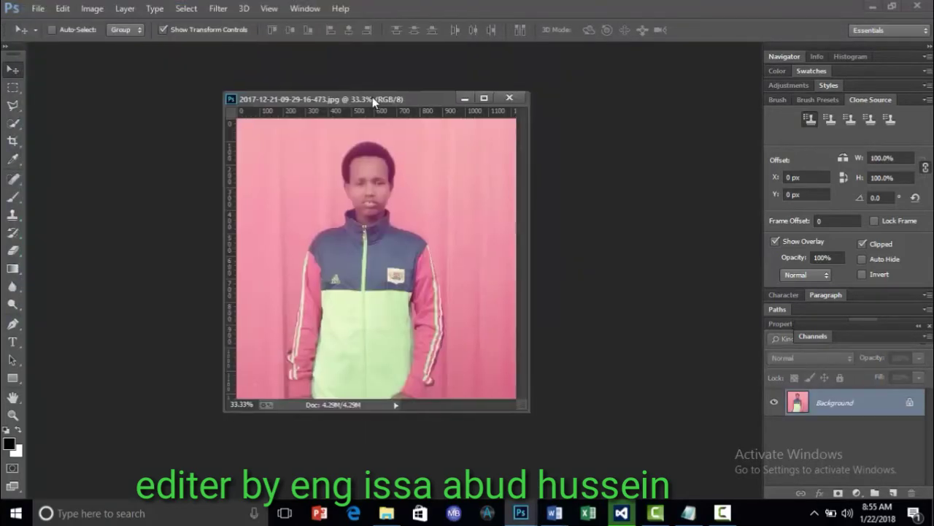
left_click_drag(178, 49, 364, 97)
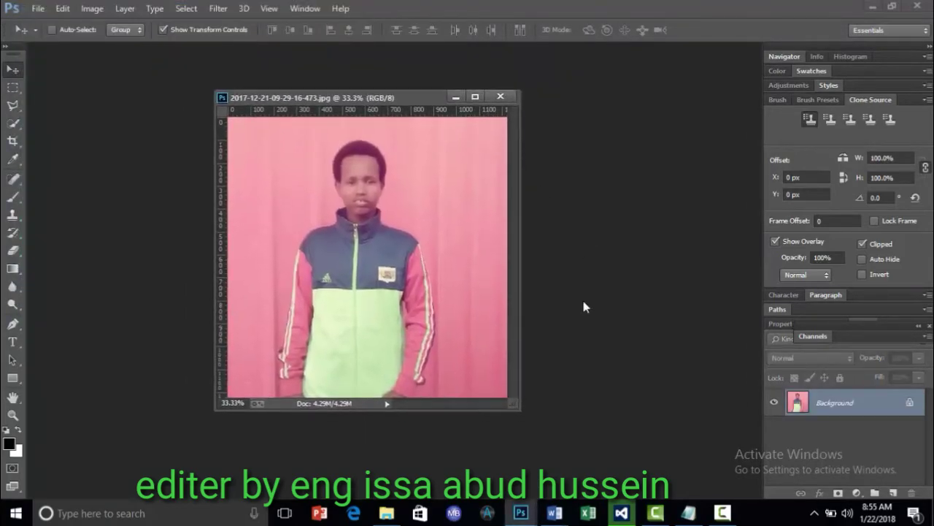
left_click_drag(522, 409, 554, 457)
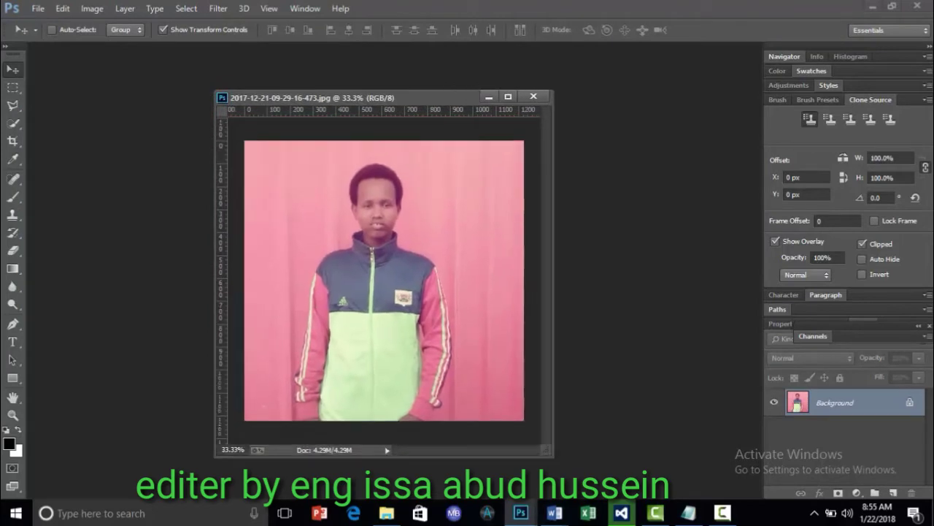
Convert the locked Background into an editable Layer 0
left_click(911, 406)
double_click(897, 402)
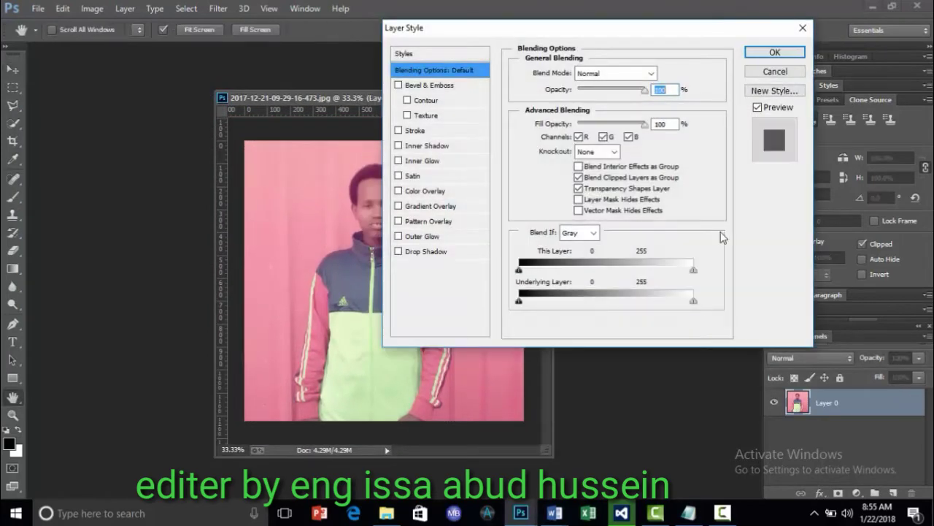
left_click(793, 55)
key("v")
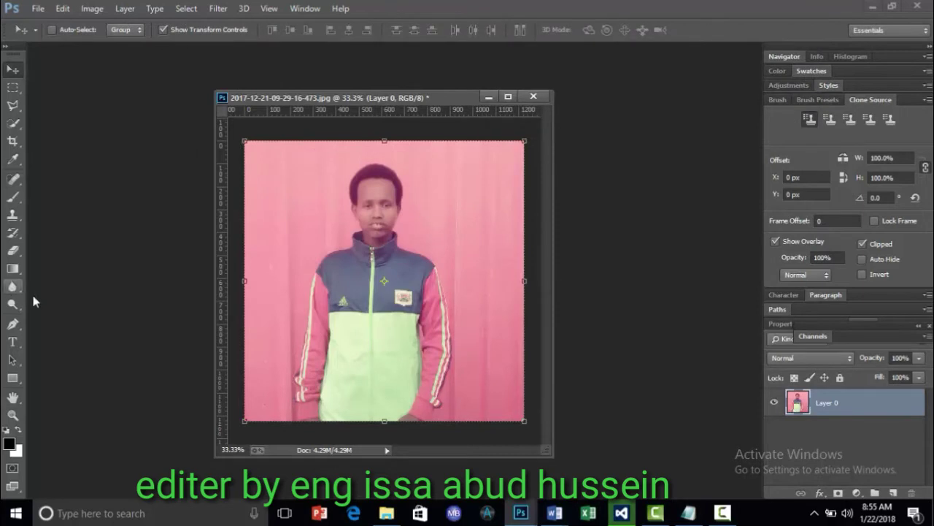
left_click(12, 123)
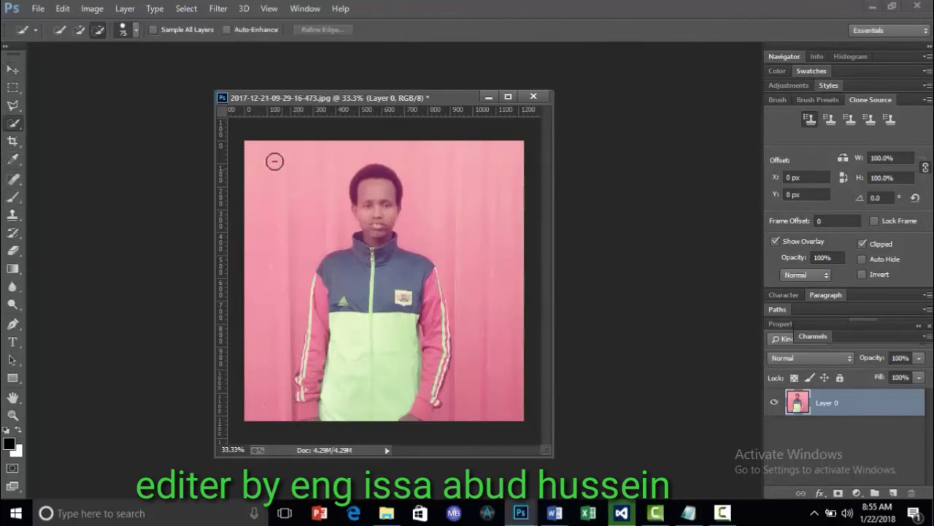
Delete the pink background left of the man, then select the right side excluding his hand
left_click(79, 29)
left_click_drag(287, 171, 281, 298)
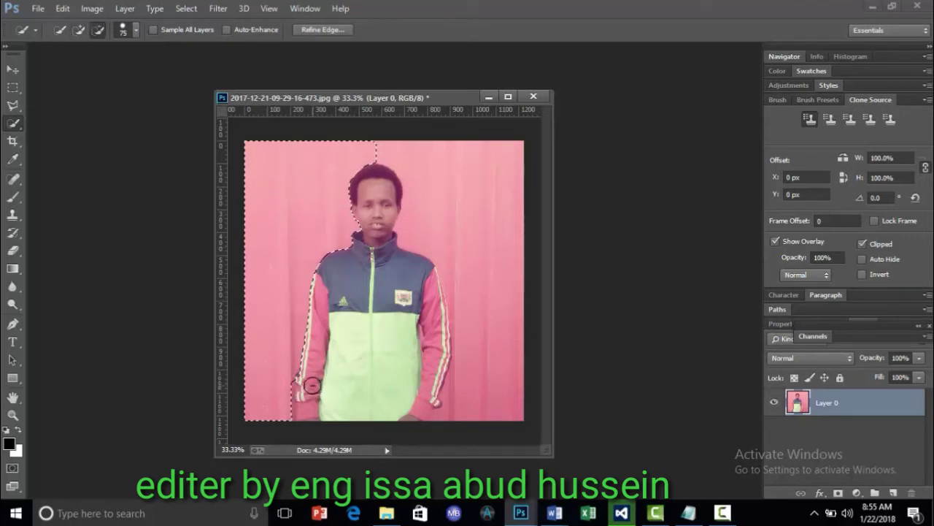
key("Delete")
key("ctrl+d")
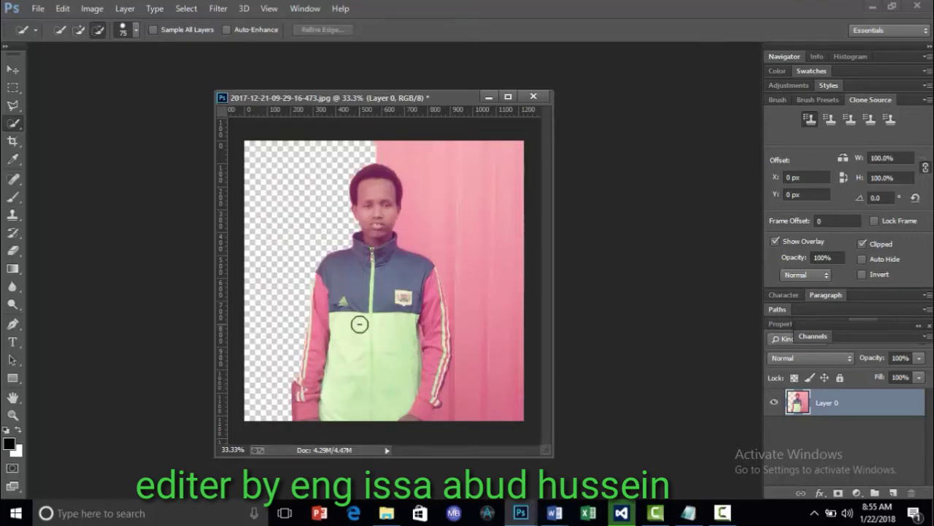
left_click_drag(503, 292, 452, 332)
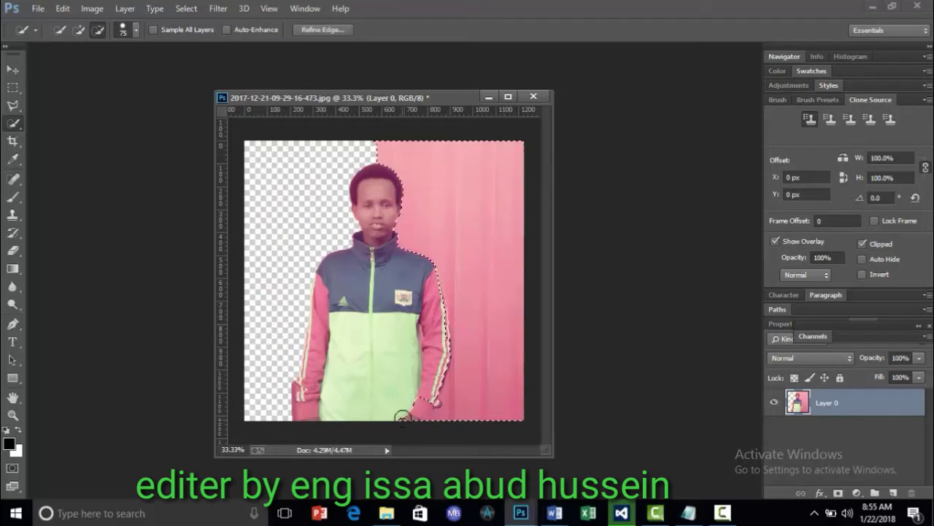
mouse_move(402, 416)
left_mouse_down()
mouse_move(426, 403)
mouse_move(435, 411)
left_mouse_up()
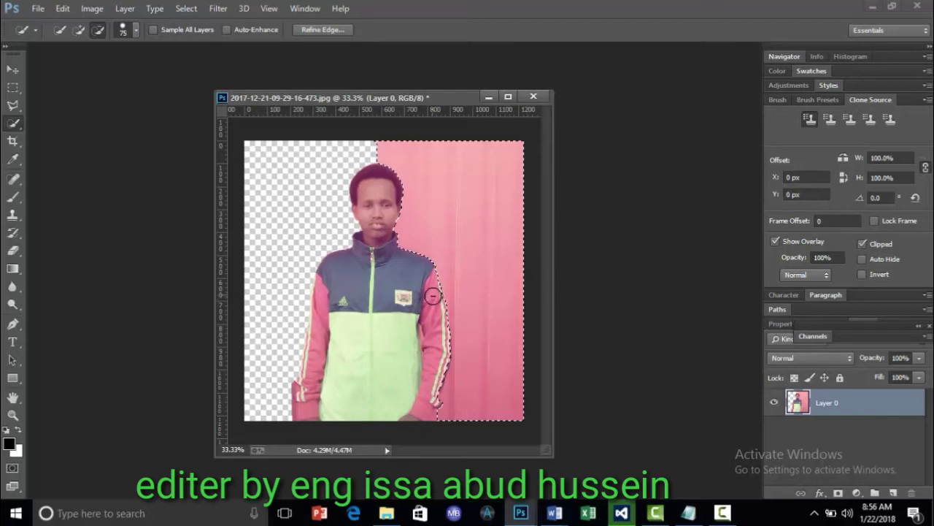
Delete the right-side background and cut the left sleeve's pink fringe with Polygonal Lasso
key("Delete")
key("ctrl+d")
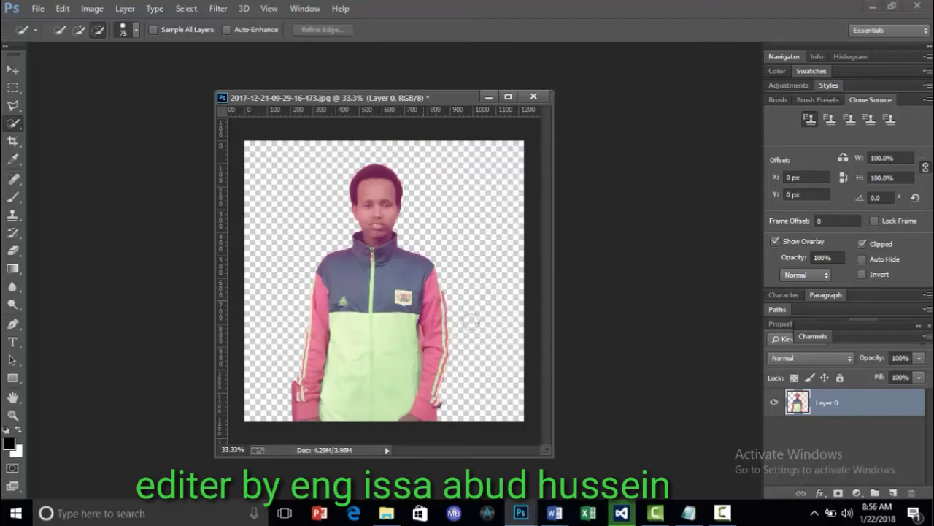
left_click(12, 106)
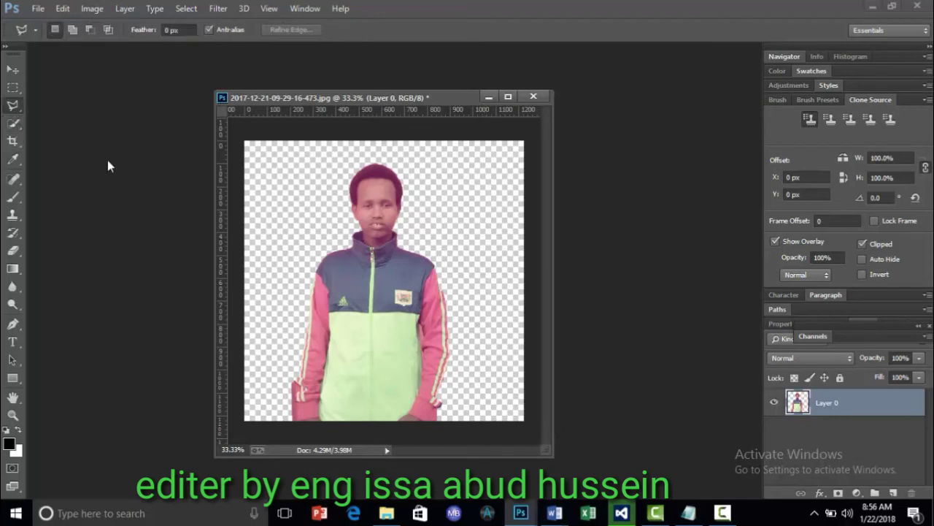
left_click(293, 398)
left_click(272, 370)
left_click(295, 380)
left_click(294, 399)
key("Delete")
key("ctrl+d")
Trim the remaining pink fringes at the right sleeve and lower-left sleeve bottoms
left_click(437, 411)
left_click(438, 431)
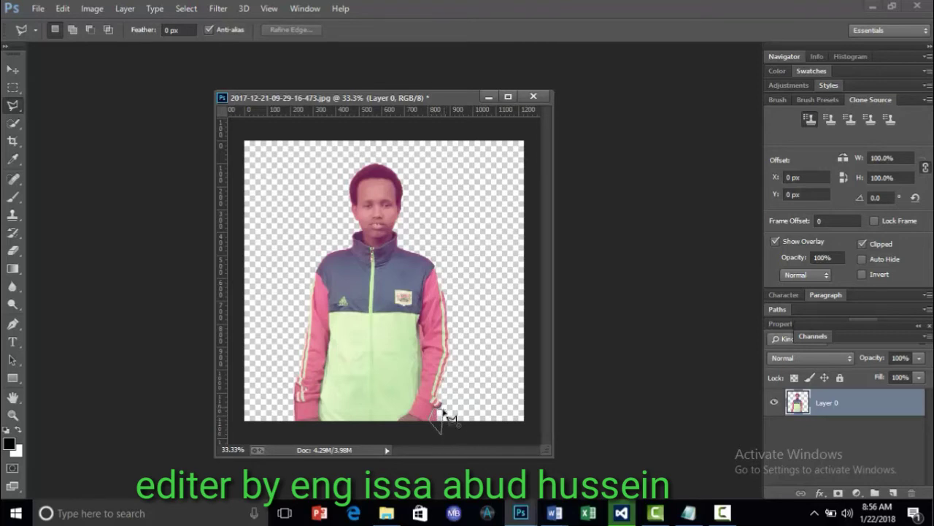
double_click(447, 414)
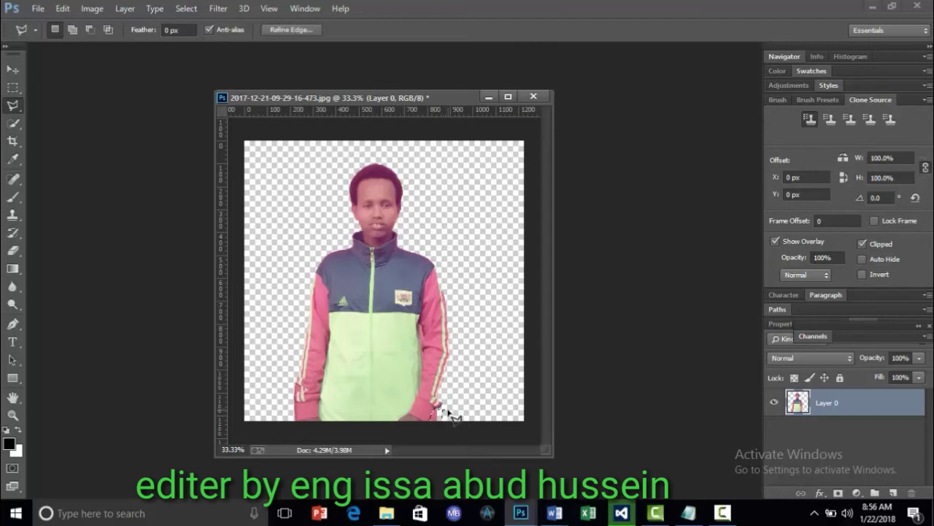
key("Delete")
key("ctrl+d")
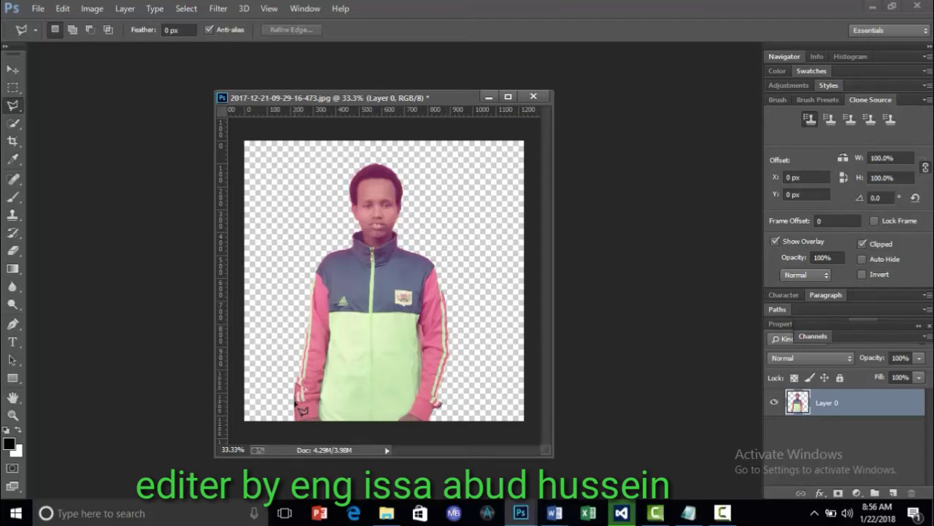
left_click(296, 421)
double_click(299, 405)
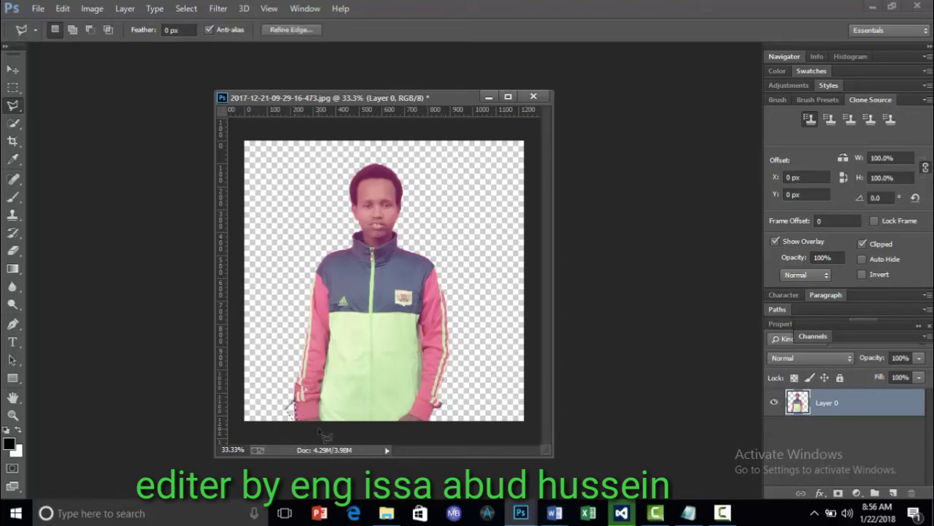
key("ctrl+d")
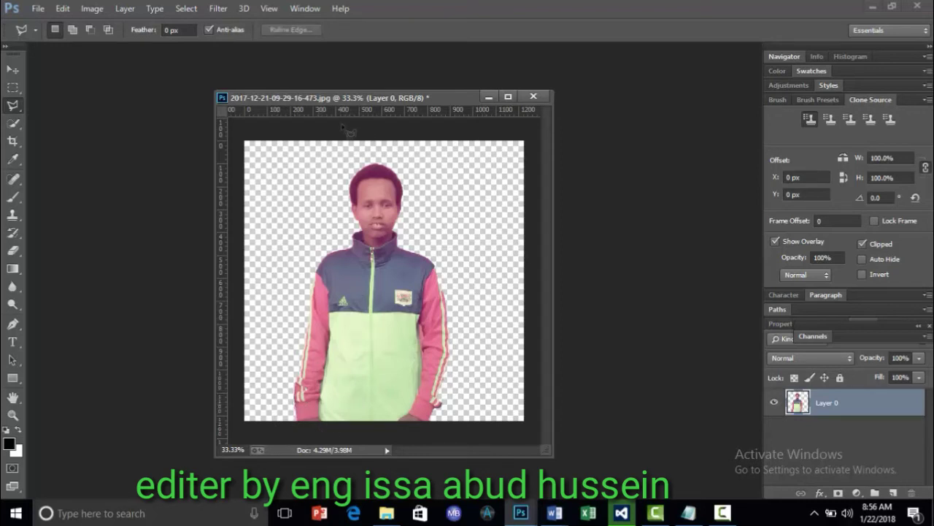
left_click(15, 70)
Nudge the cutout up and right, then open LOOGO DHALINTA ISKAASHATADA KGS.jpg
mouse_move(354, 333)
left_mouse_down()
mouse_move(378, 311)
mouse_move(374, 343)
left_mouse_up()
left_click(44, 8)
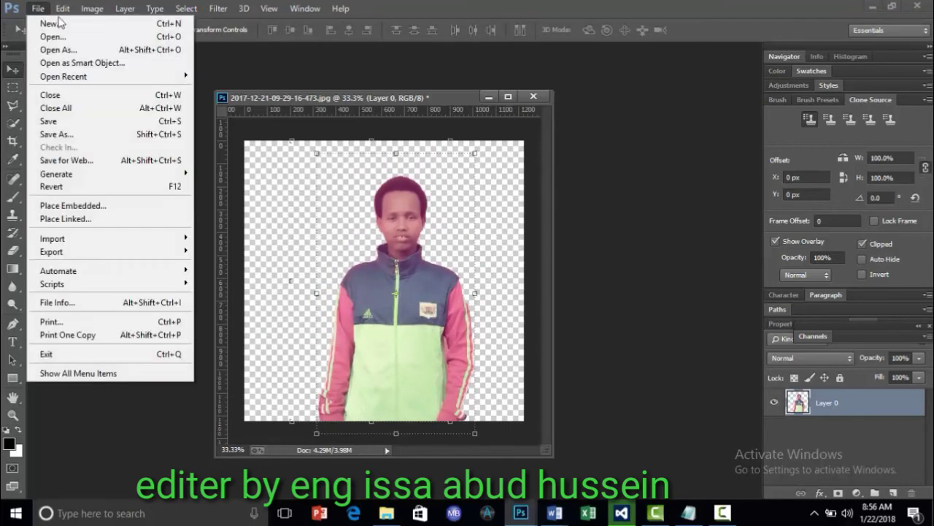
left_click(46, 34)
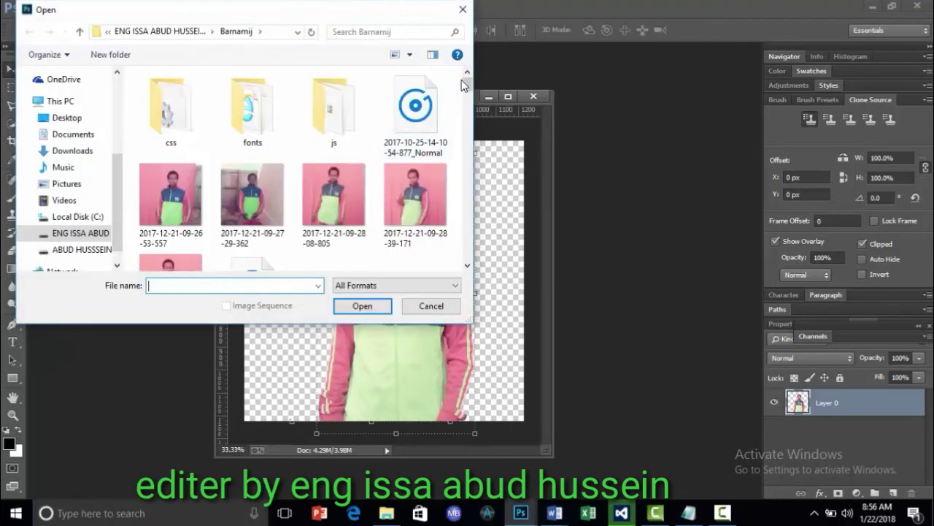
scroll(467, 155, "down", 5)
scroll(467, 155, "down", 2)
scroll(467, 155, "down", 3)
left_click_drag(467, 168, 468, 191)
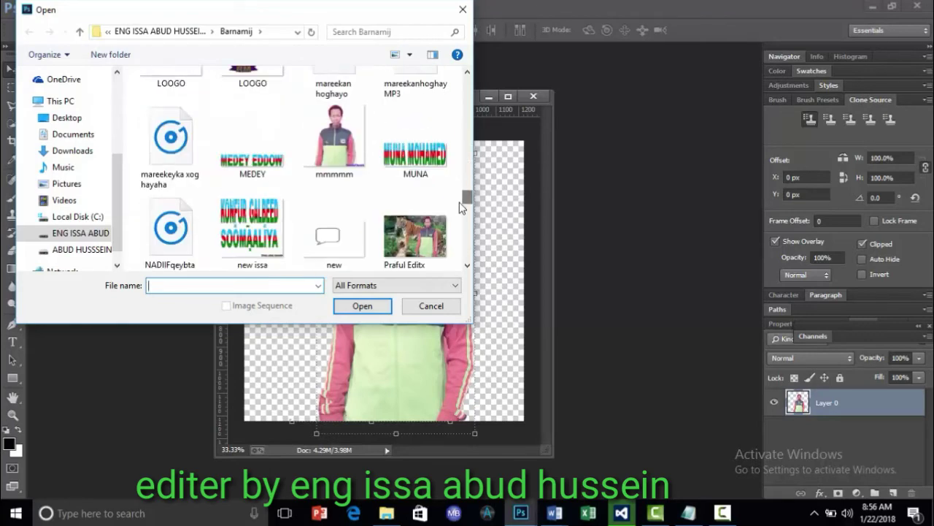
left_click(171, 109)
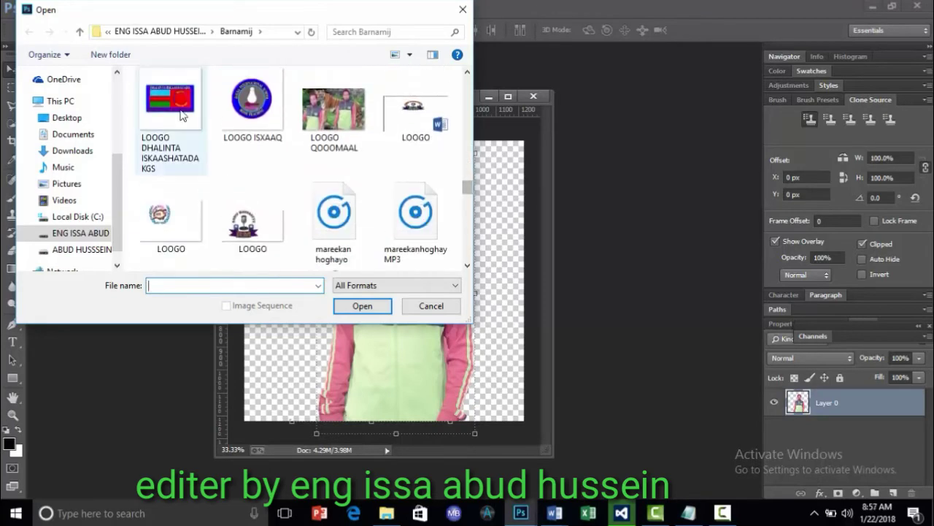
left_click(362, 306)
Bring the cutout document forward and open the Untitled-1 poster
left_click(425, 324)
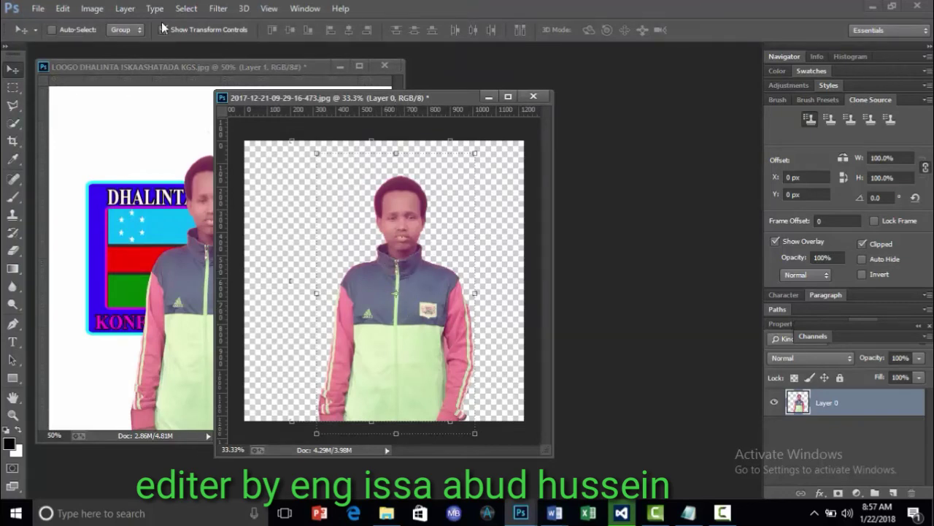
left_click(37, 8)
left_click(44, 43)
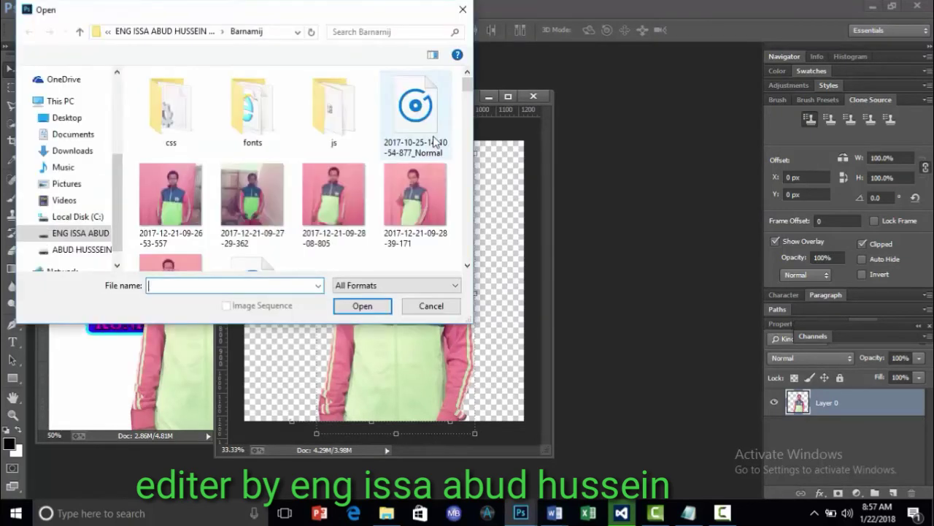
mouse_move(467, 86)
left_mouse_down()
mouse_move(467, 267)
mouse_move(467, 232)
mouse_move(467, 252)
left_mouse_up()
left_click(414, 212)
left_click(369, 304)
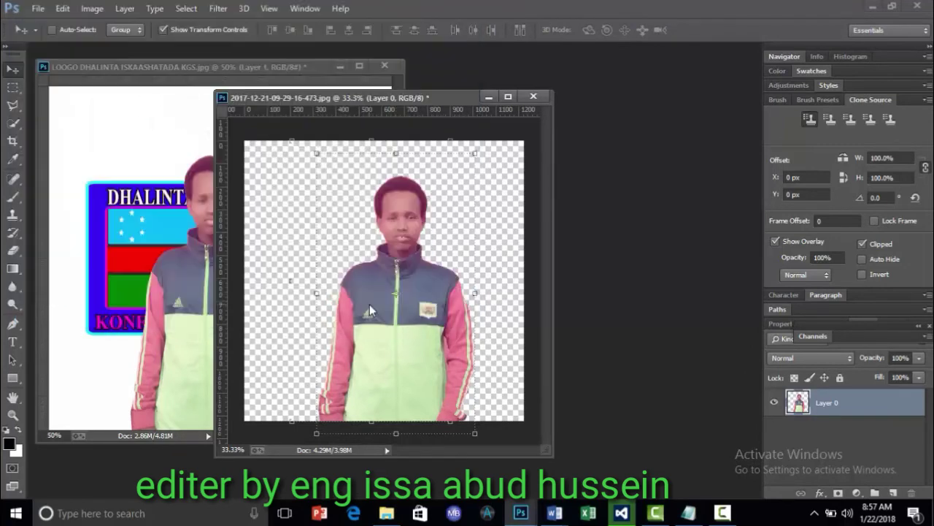
Drag the man onto Untitled-1 as Layer 1, scale him up and position him mid-cover
left_click_drag(370, 304, 188, 334)
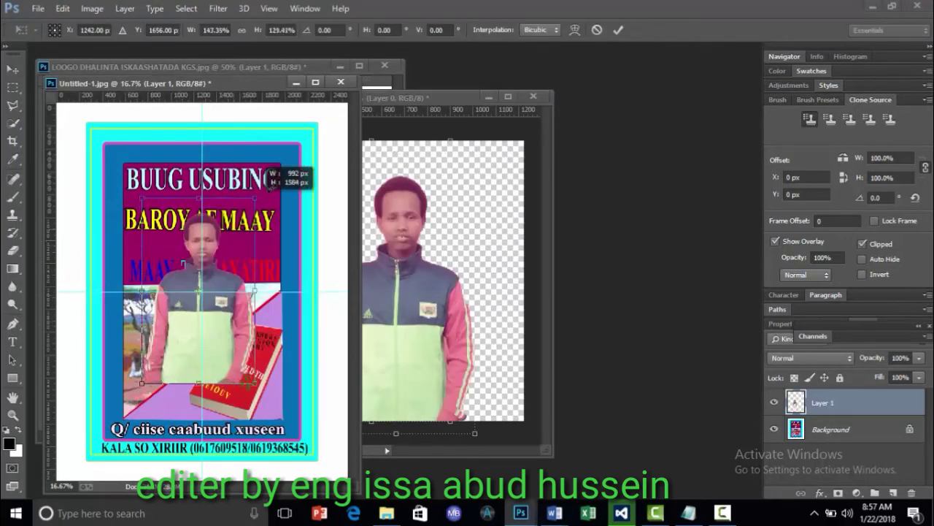
left_click_drag(220, 243, 278, 155)
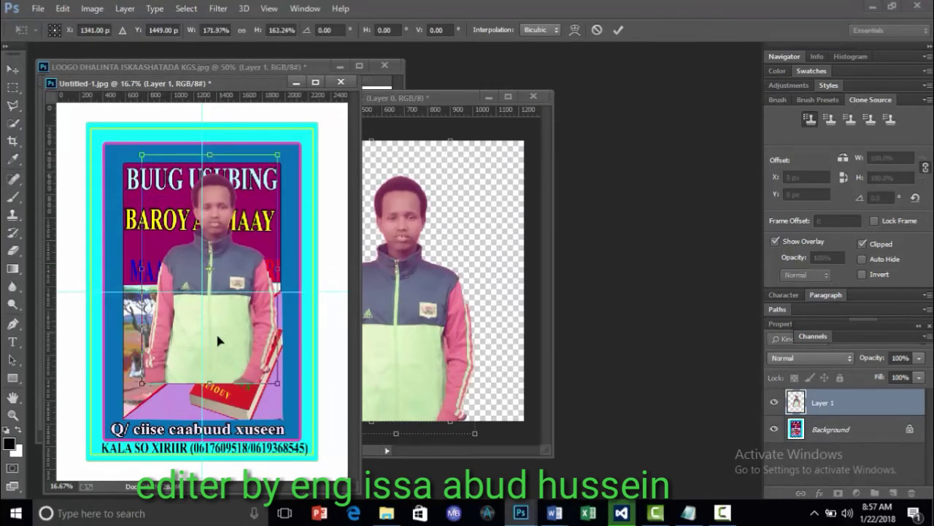
mouse_move(218, 340)
left_mouse_down()
mouse_move(203, 362)
mouse_move(205, 377)
left_mouse_up()
left_click_drag(261, 195, 278, 135)
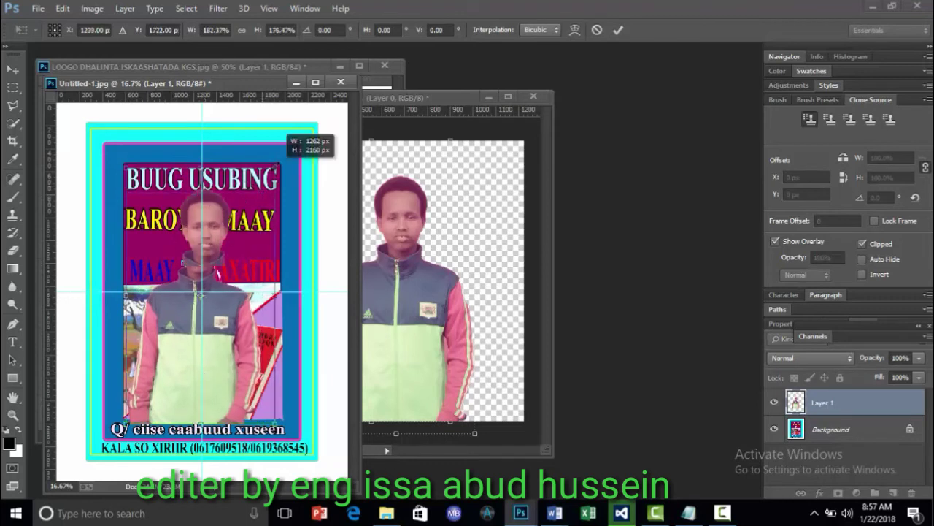
left_click(12, 68)
left_click(393, 201)
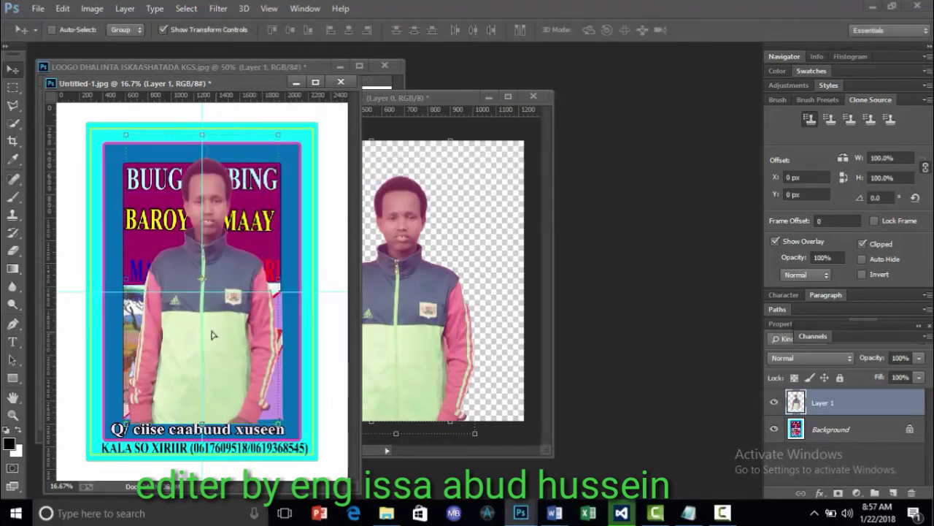
left_click_drag(212, 334, 210, 330)
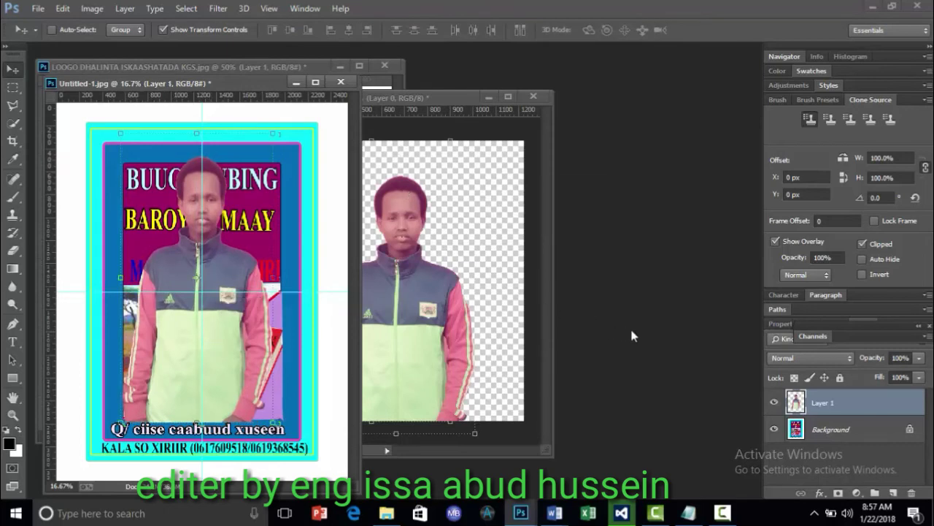
Replace the note with a Somali thank-you farewell ending 'sidaa iyo nabad galy'
left_click(688, 512)
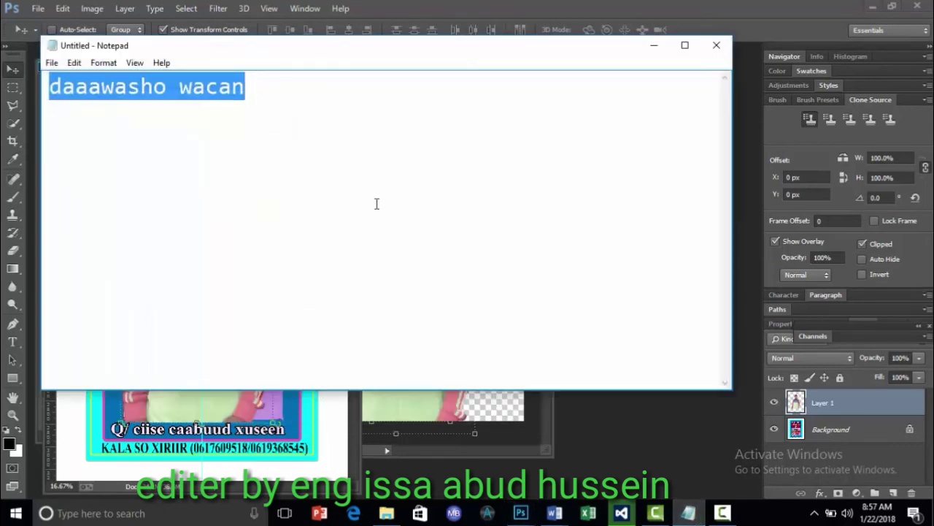
type("waad ")
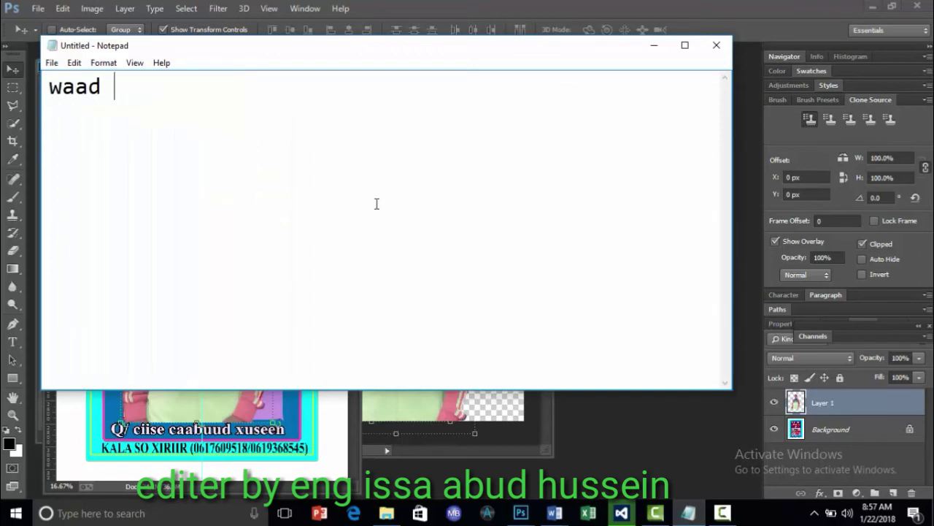
type("ku mad")
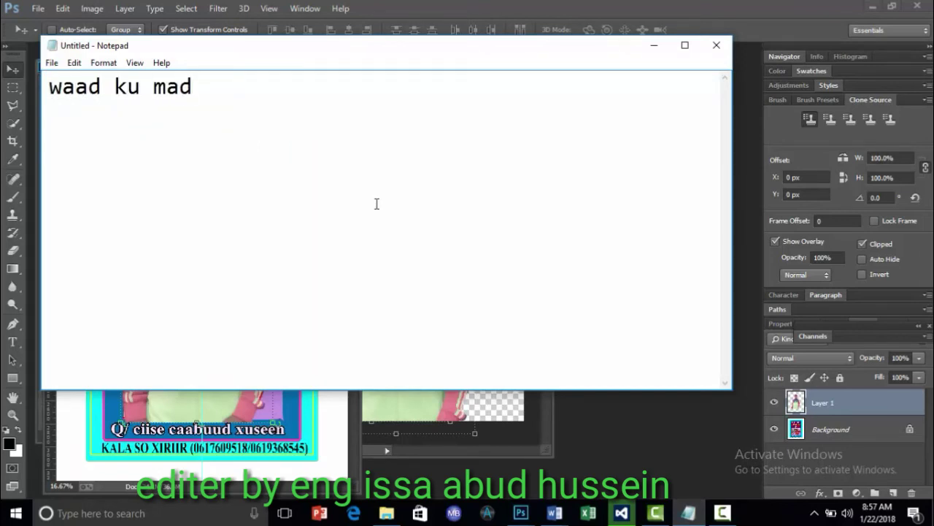
key("BackSpace")
type("hadsan ti")
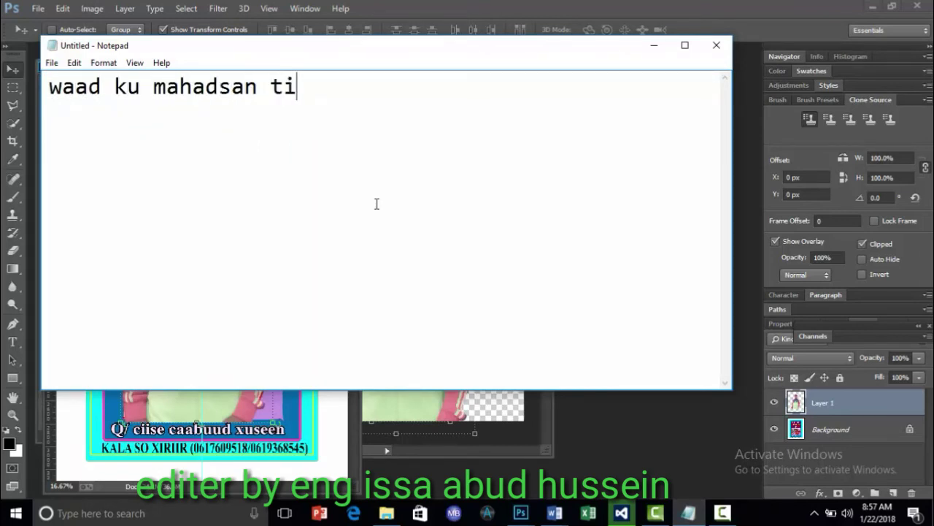
type("hiin daaa")
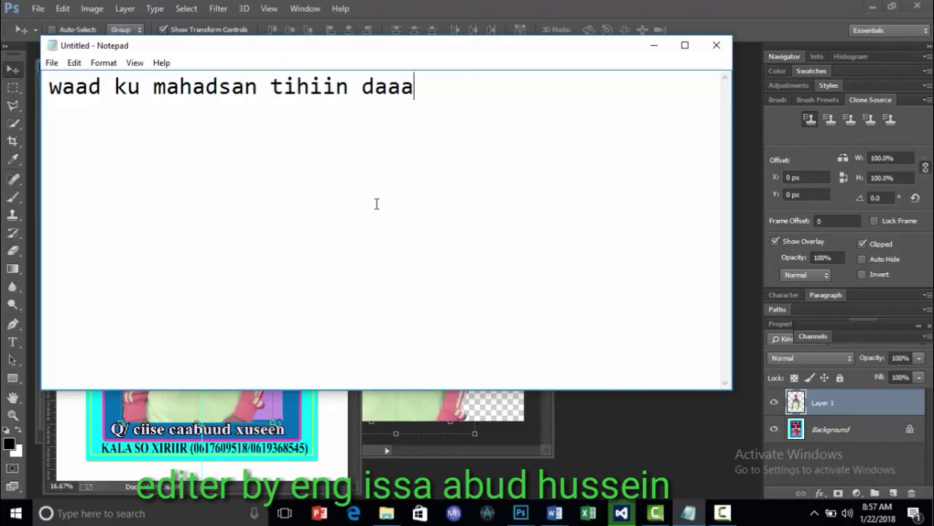
type("washda ca")
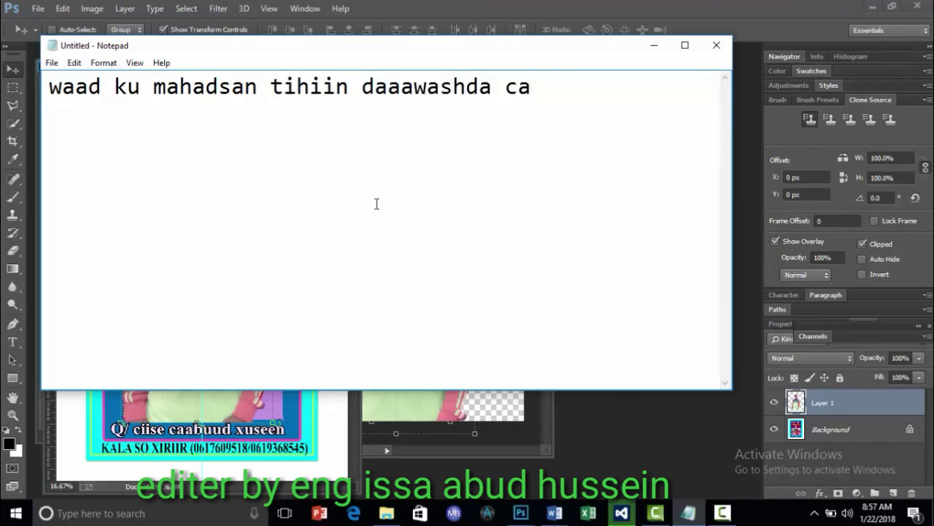
type("sharkaan")
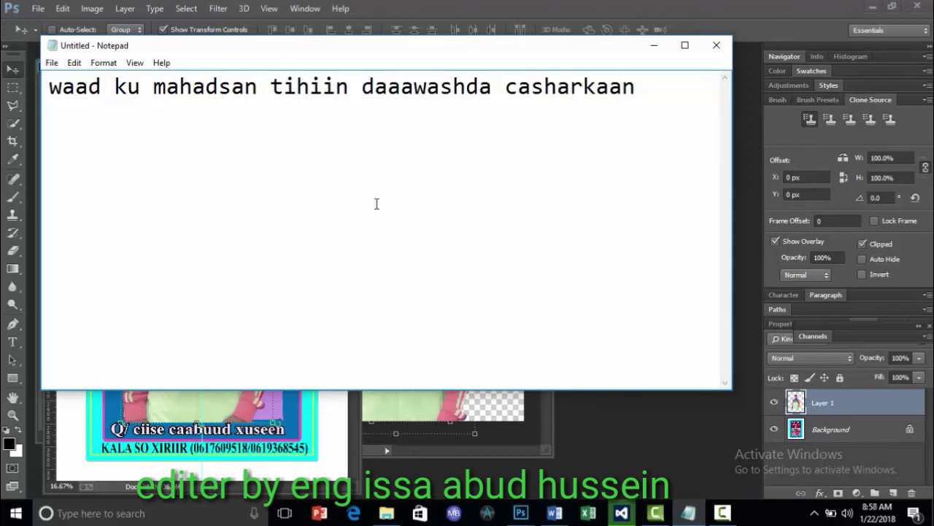
type(" haatan")
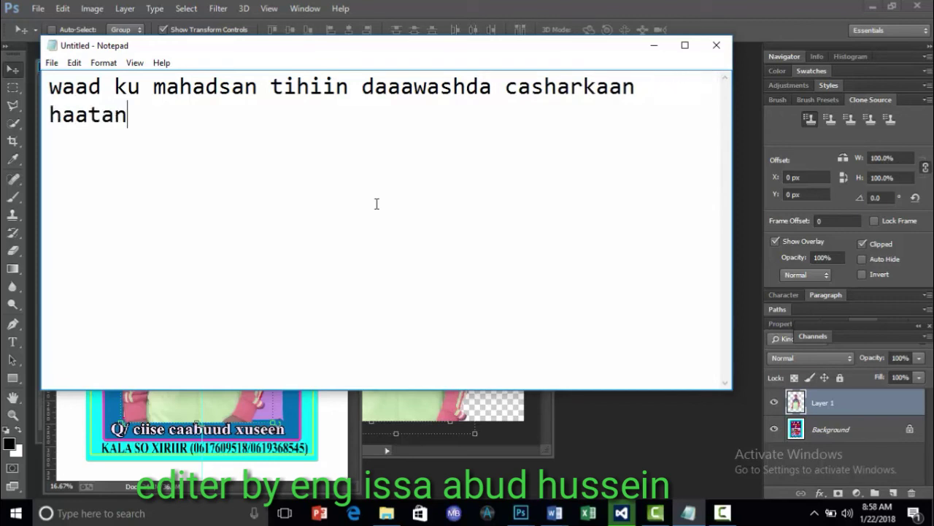
type(" waxaan idin")
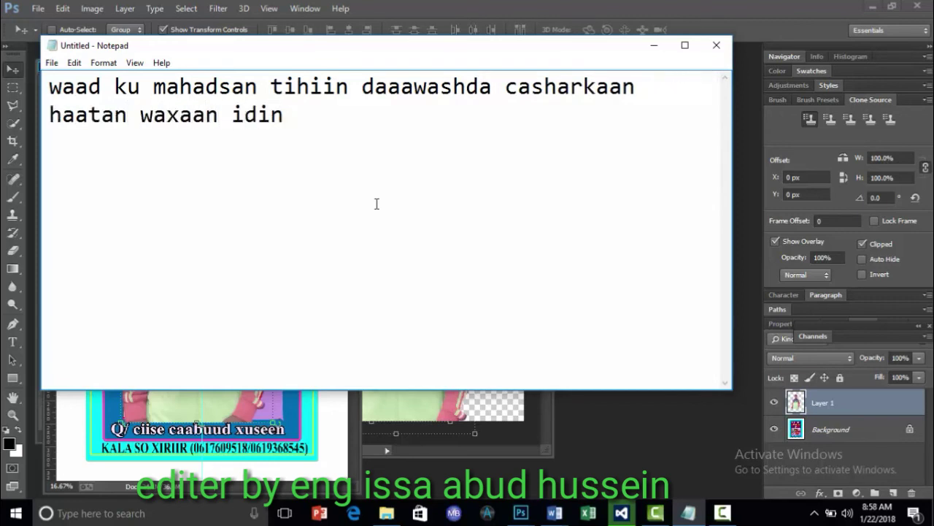
type("kaga tage")
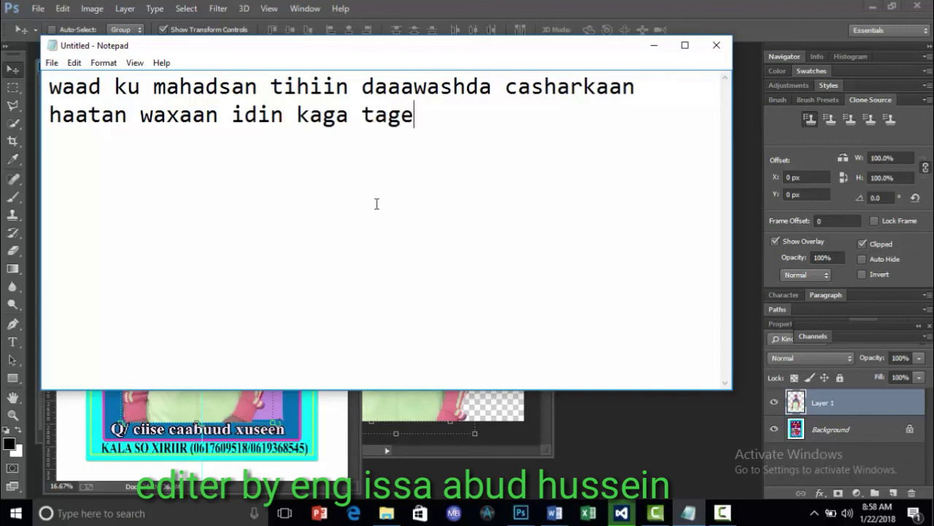
type("yaa ")
type("sidaa iyo n")
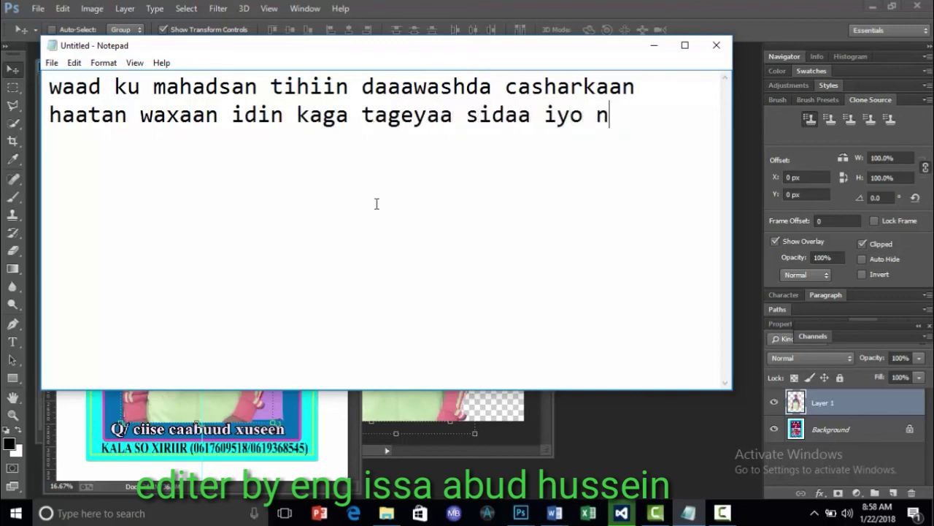
type("abad gal")
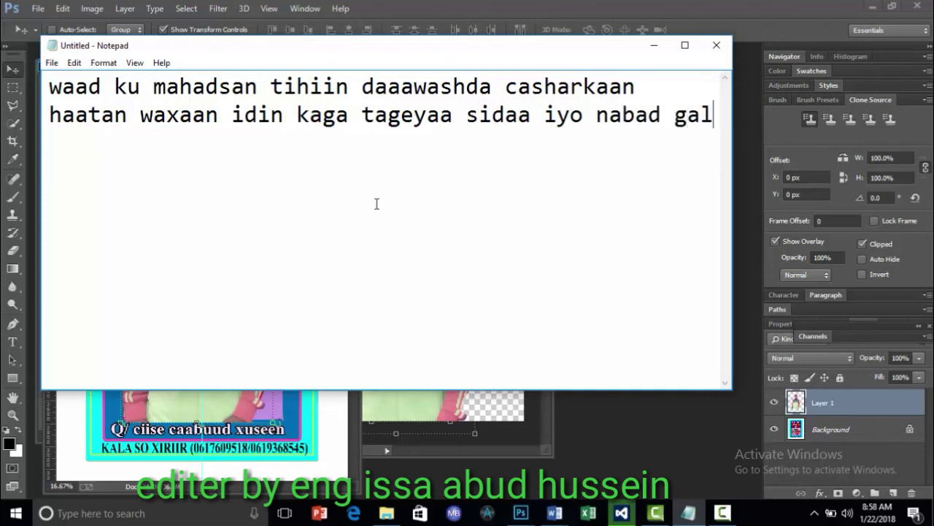
type("yo")
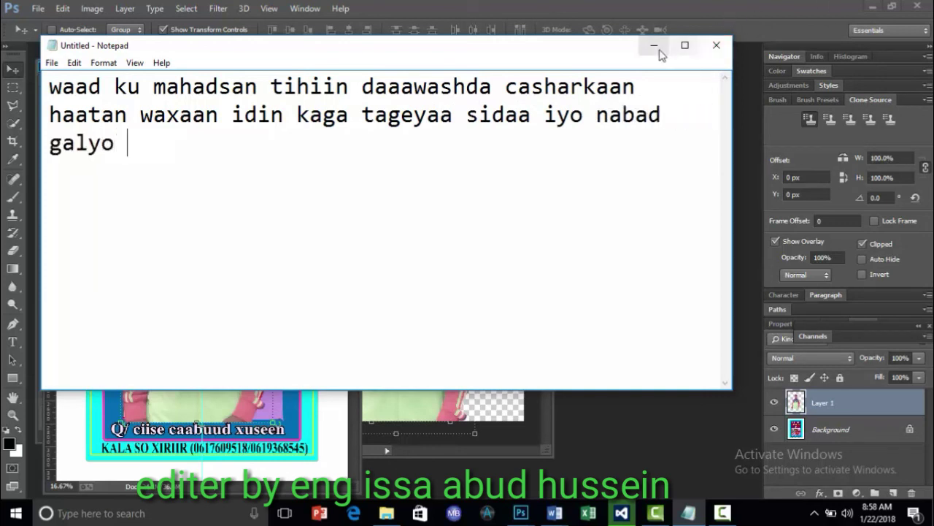